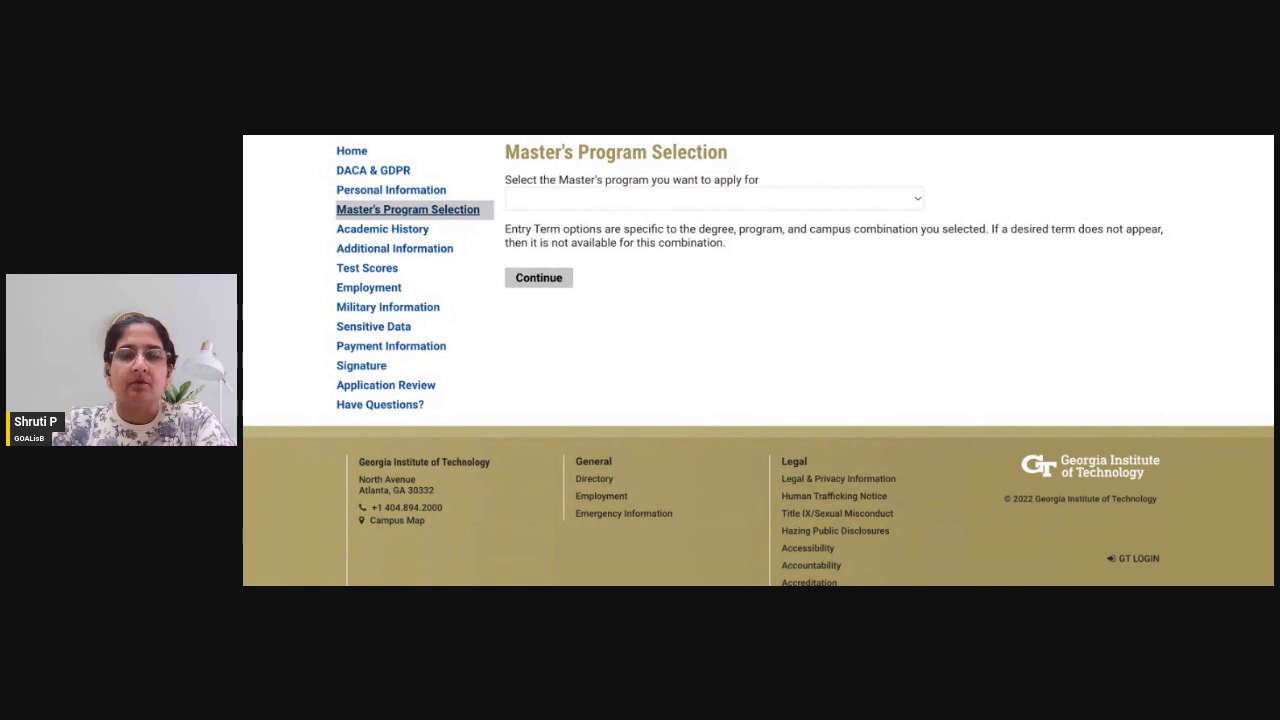
# Step: Choose Business Administration (Full-time MBA) in Atlanta with entry term Fall 2024
pyautogui.click(528, 250)
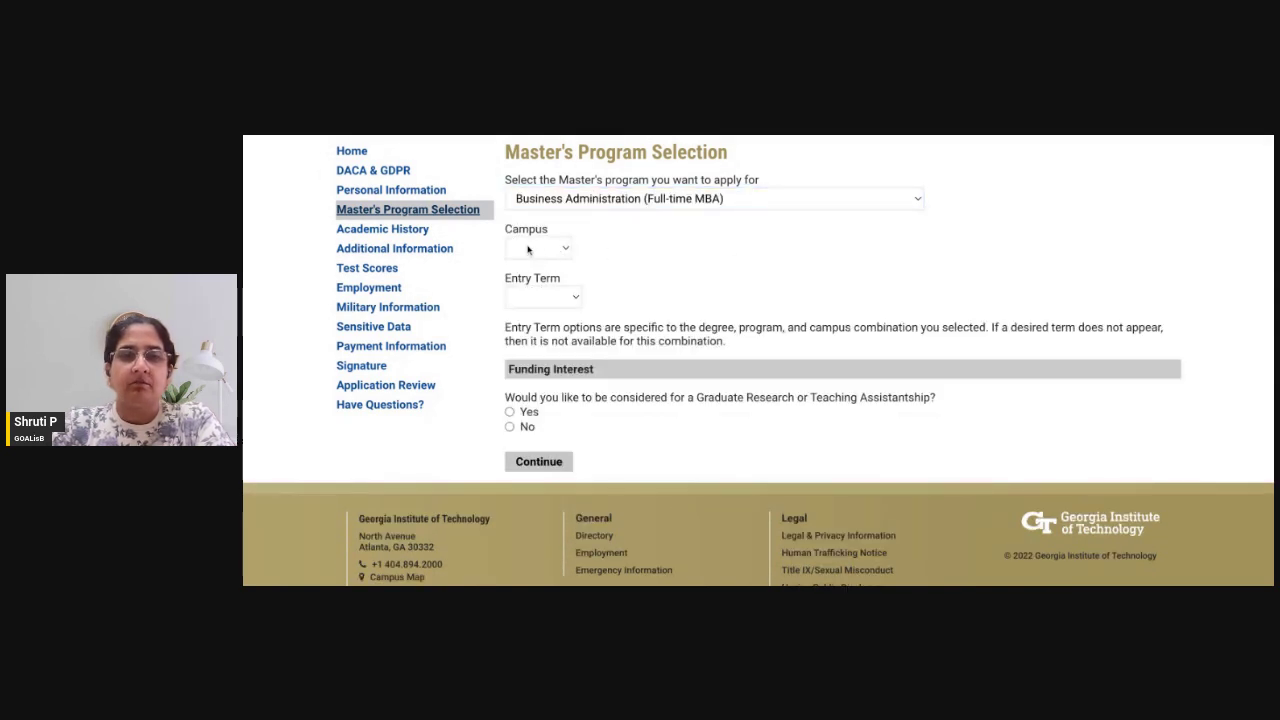
pyautogui.click(563, 301)
pyautogui.click(564, 318)
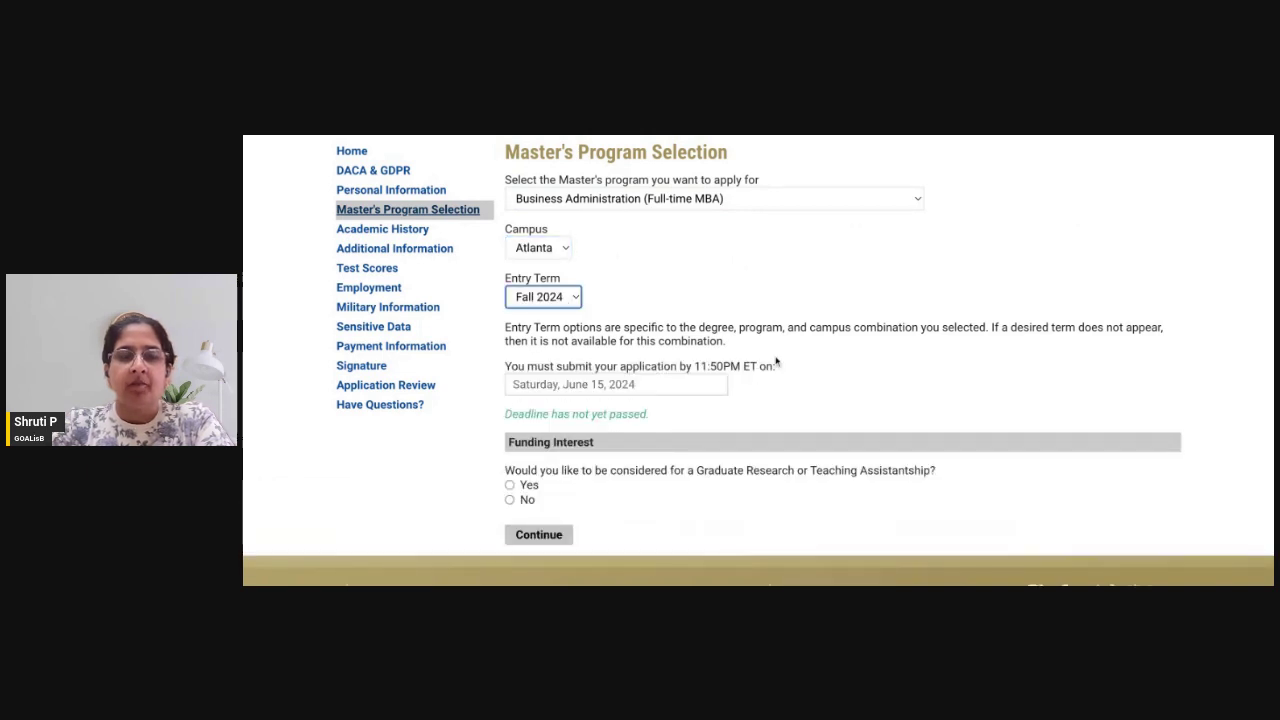
pyautogui.scroll(-2, 776, 362)
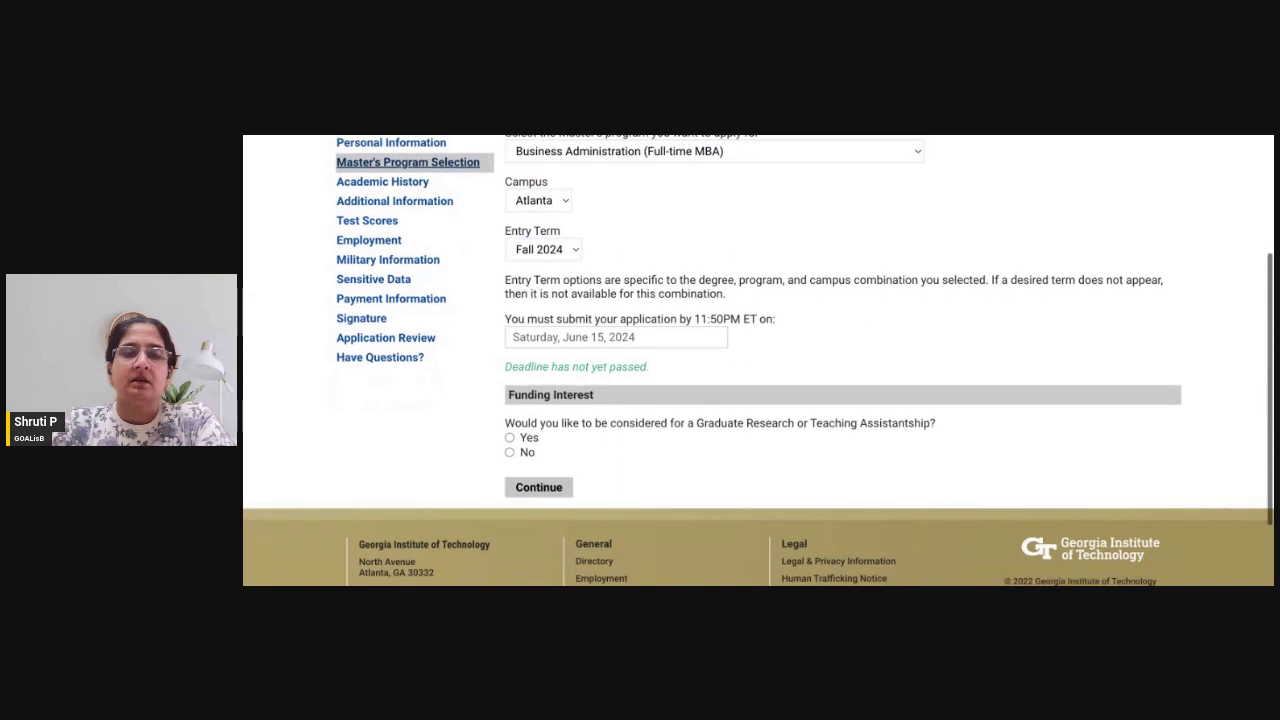
pyautogui.scroll(-1, 492, 413)
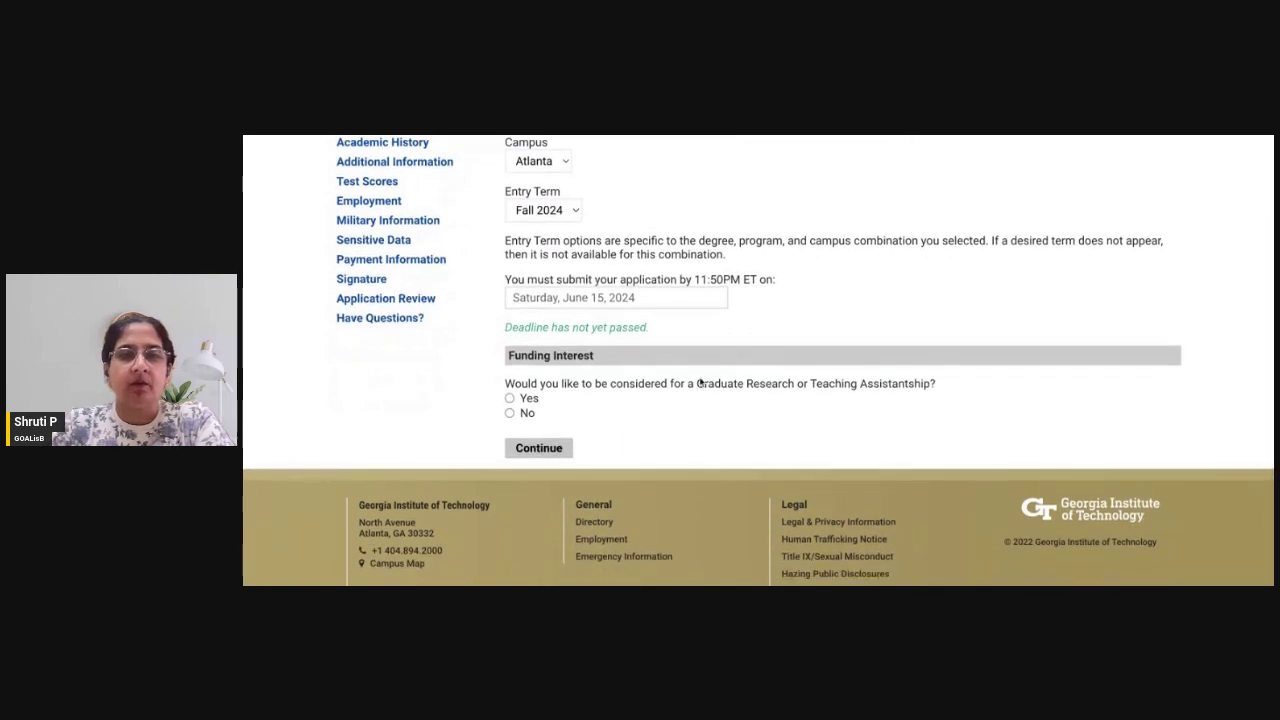
# Step: Answer Yes to assistantship funding interest, then go to Academic History
pyautogui.click(511, 398)
pyautogui.scroll(-1, 690, 400)
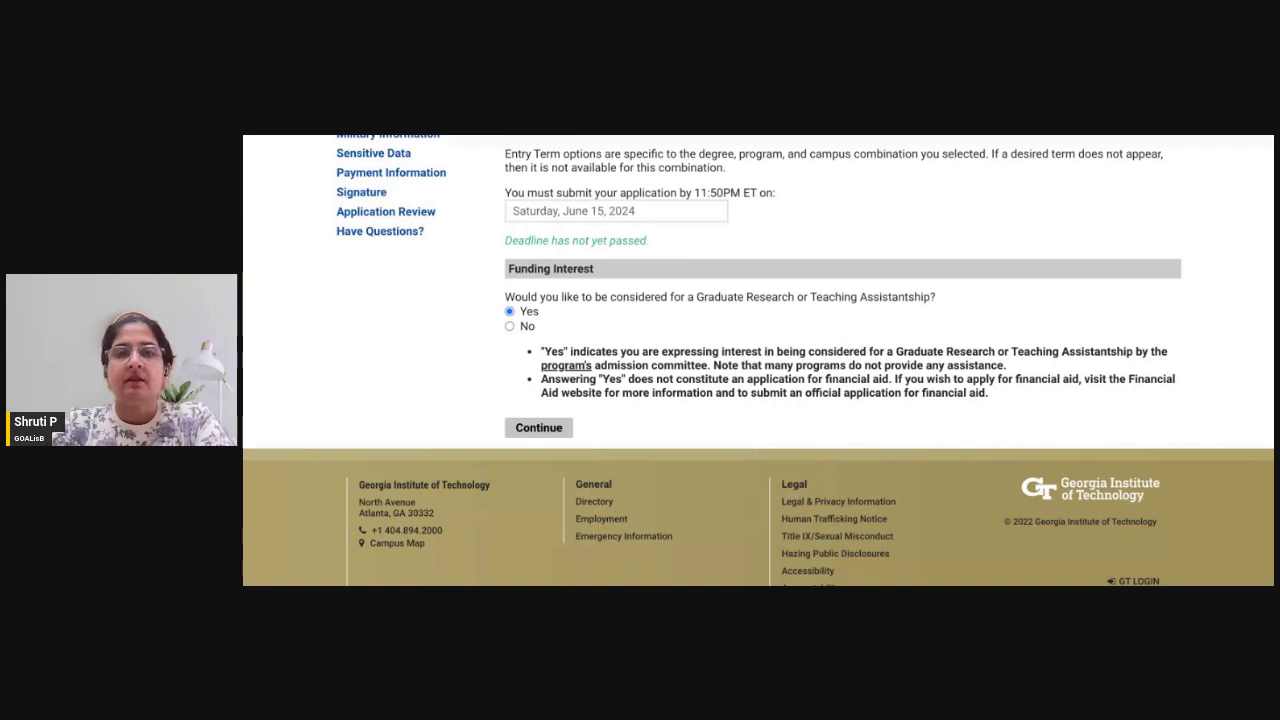
pyautogui.scroll(1, 806, 150)
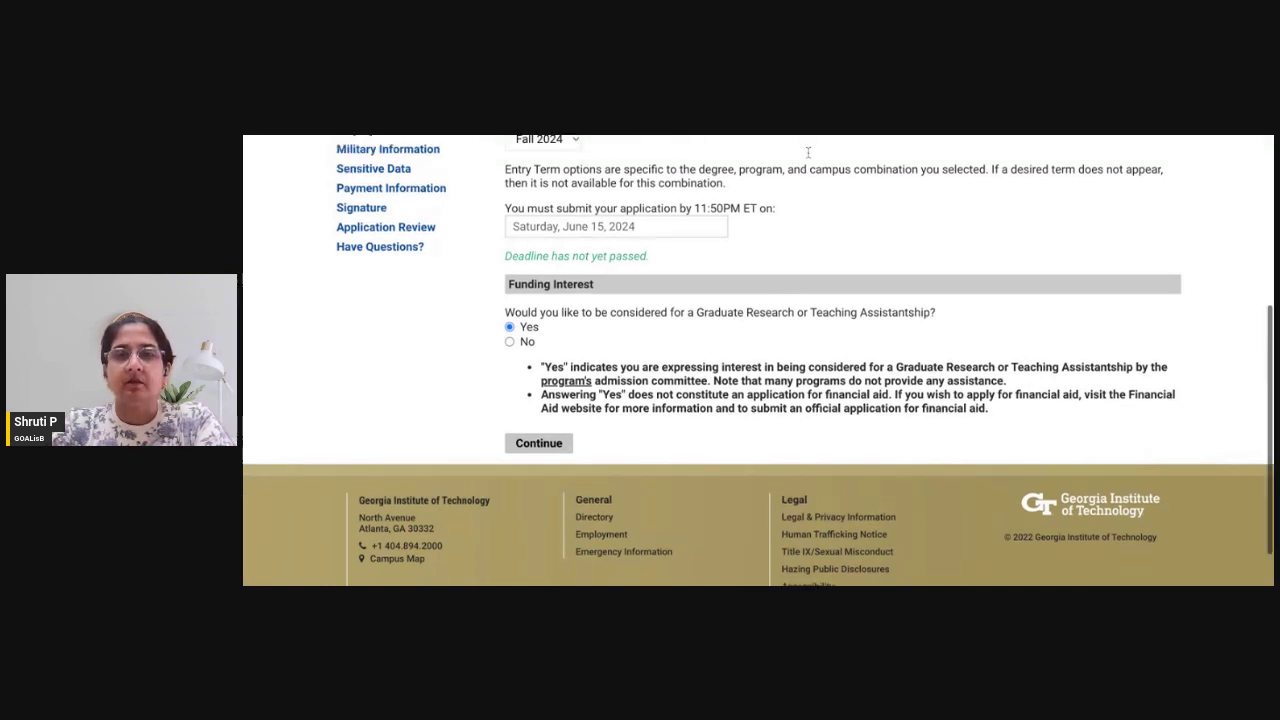
pyautogui.scroll(3, 758, 360)
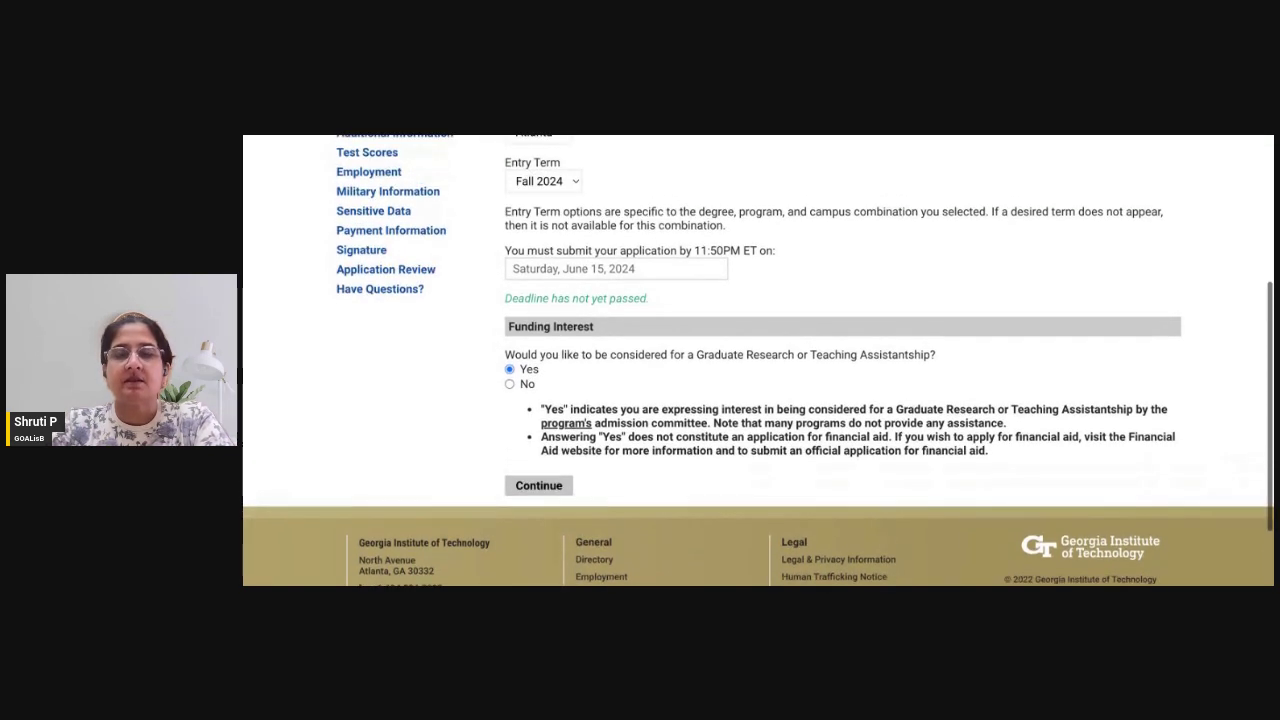
pyautogui.scroll(3, 758, 360)
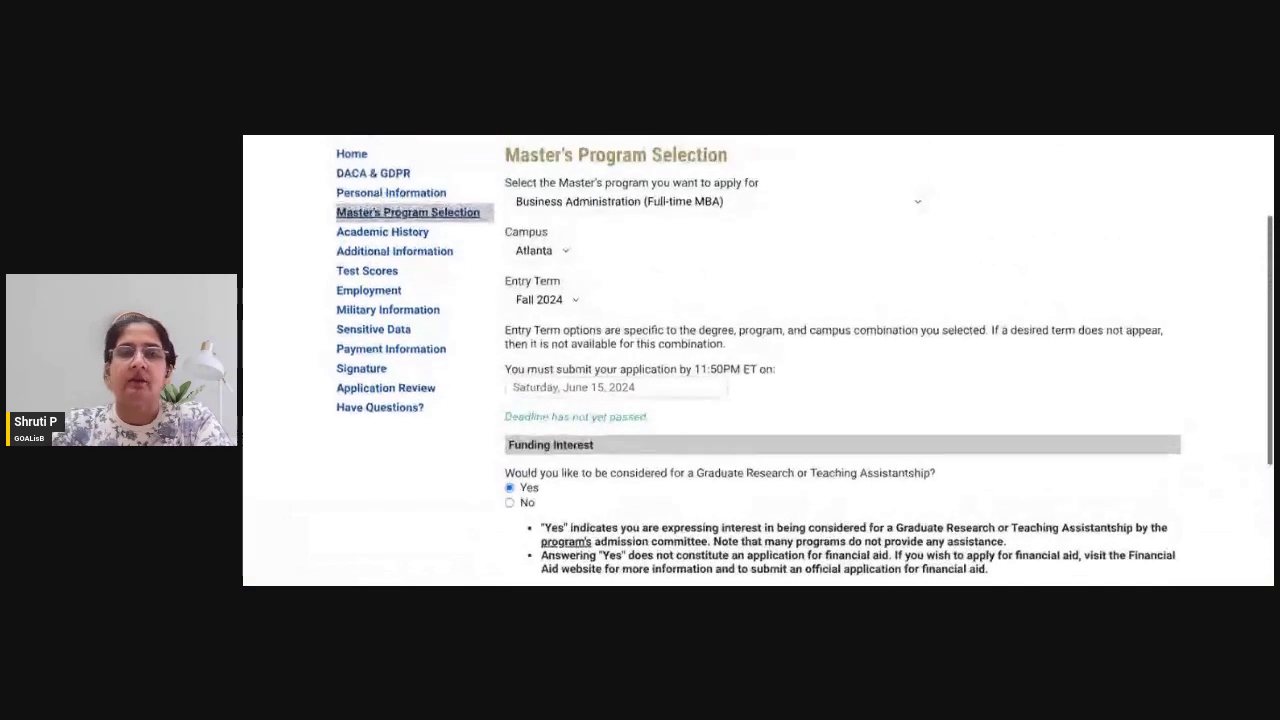
pyautogui.scroll(-1, 758, 360)
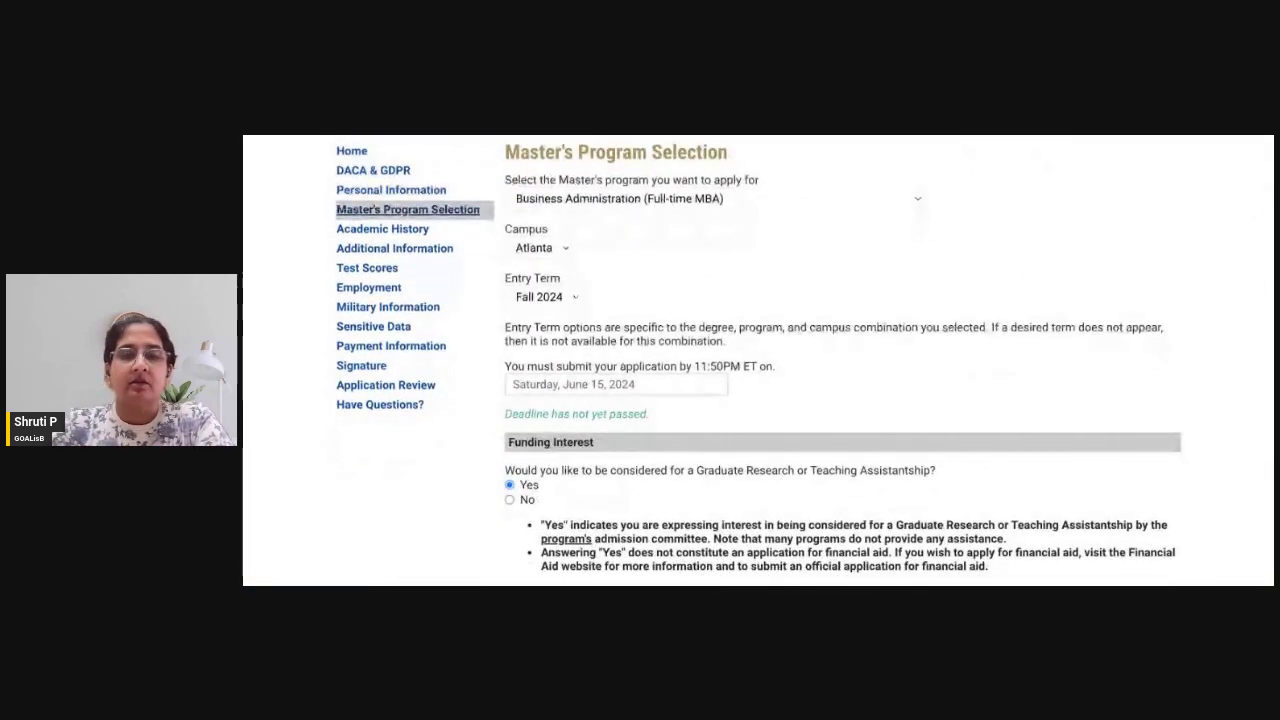
pyautogui.click(400, 234)
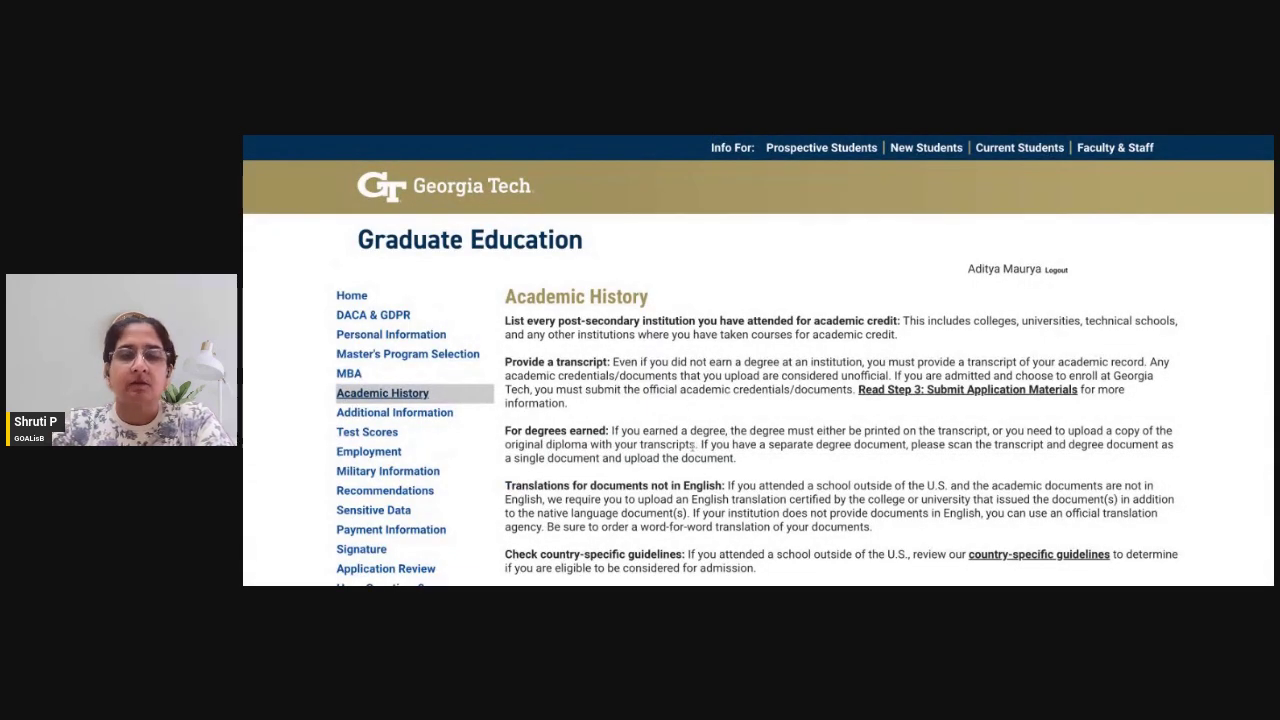
pyautogui.scroll(-2, 692, 447)
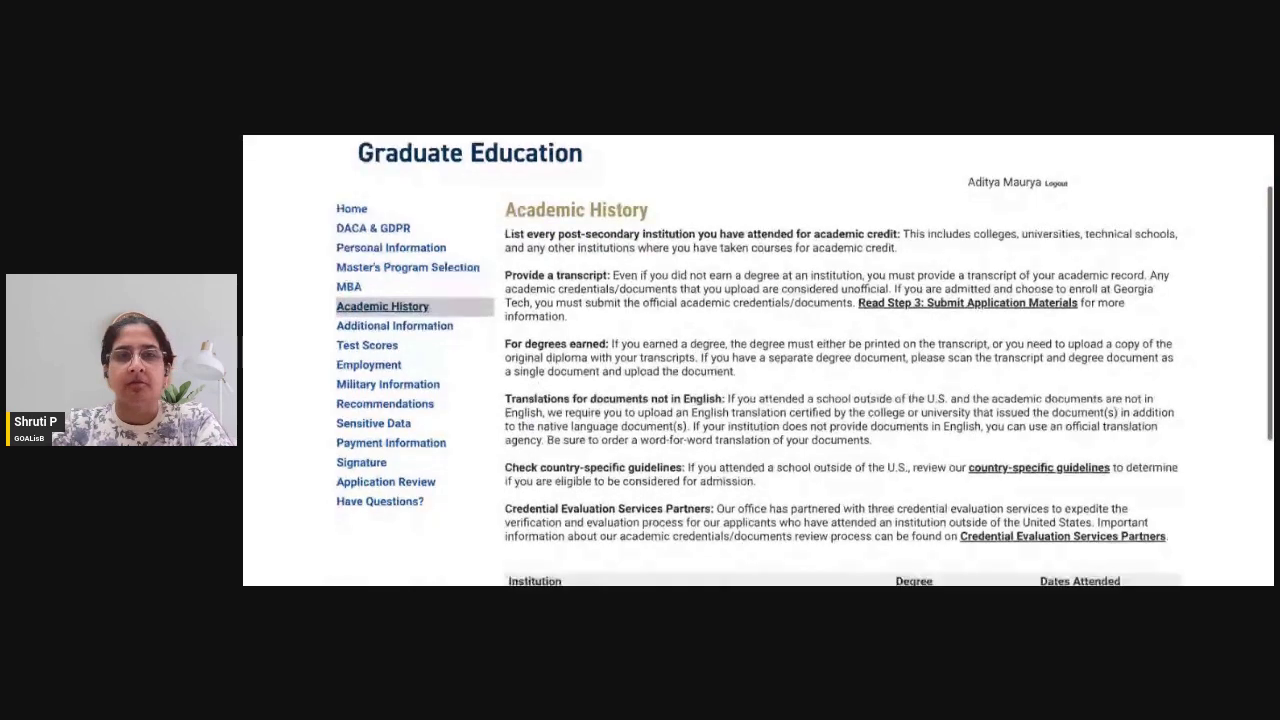
pyautogui.scroll(-1, 341, 251)
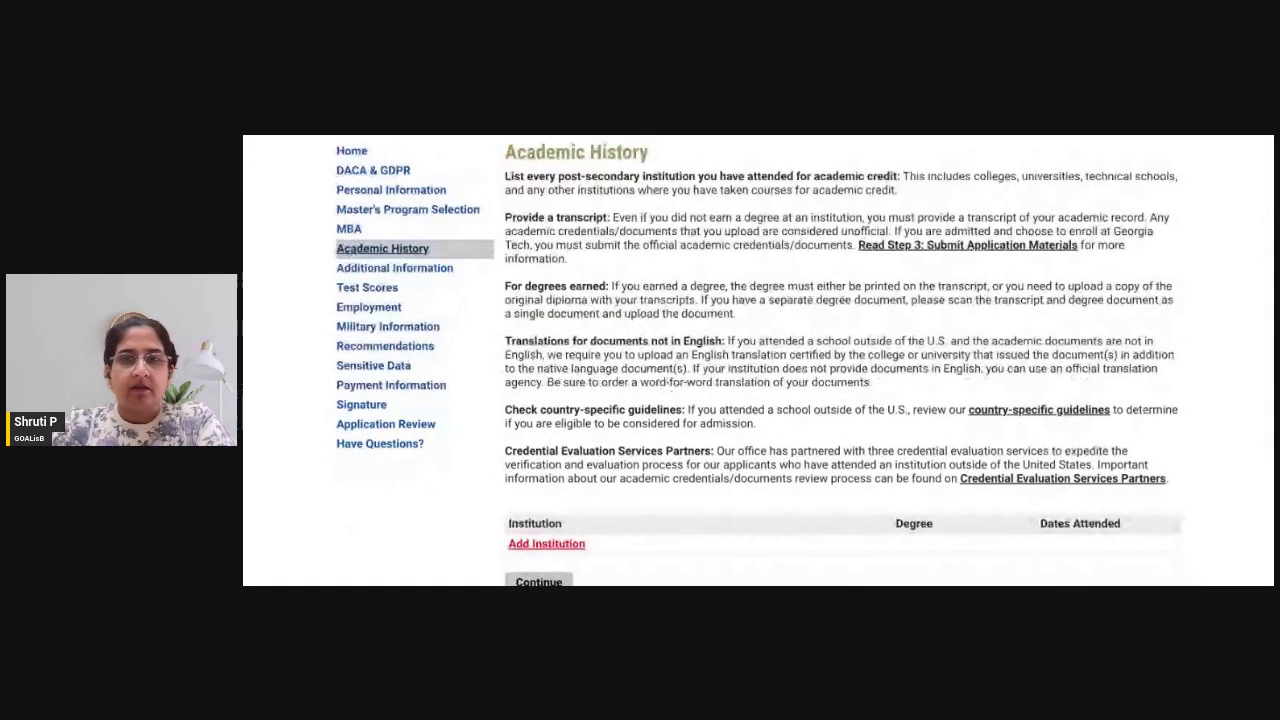
pyautogui.scroll(-1, 804, 360)
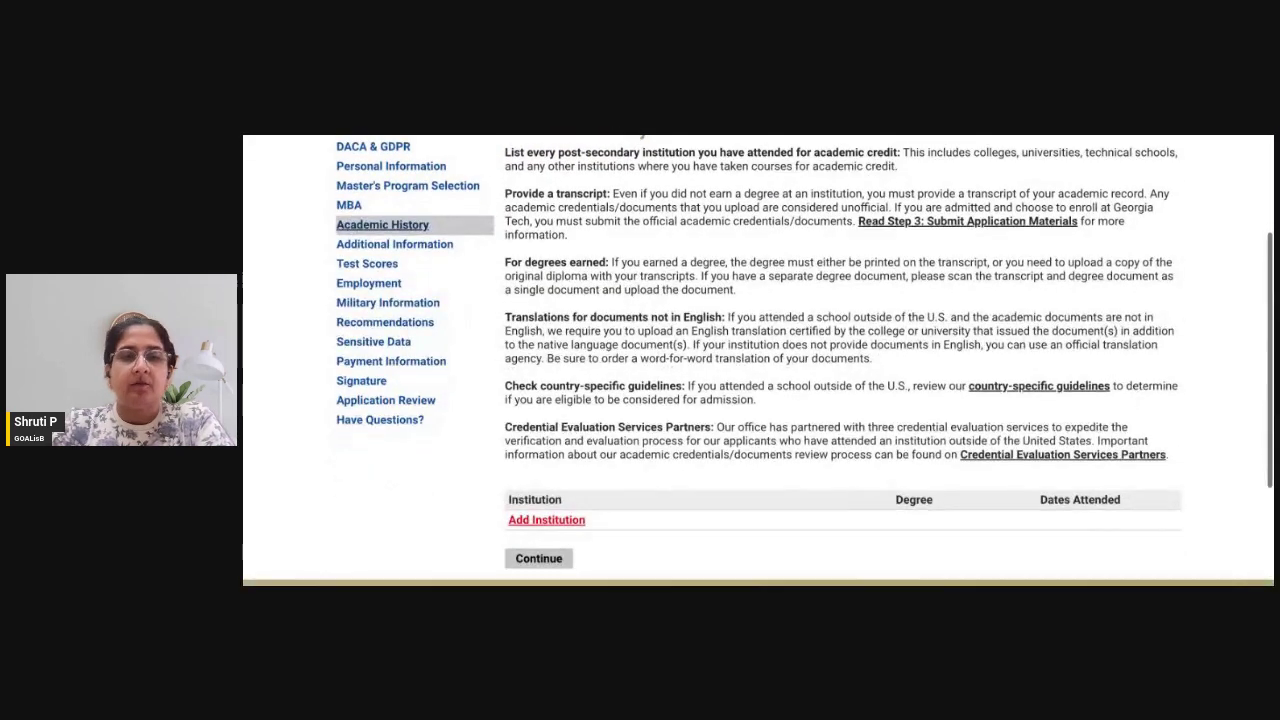
pyautogui.click(555, 516)
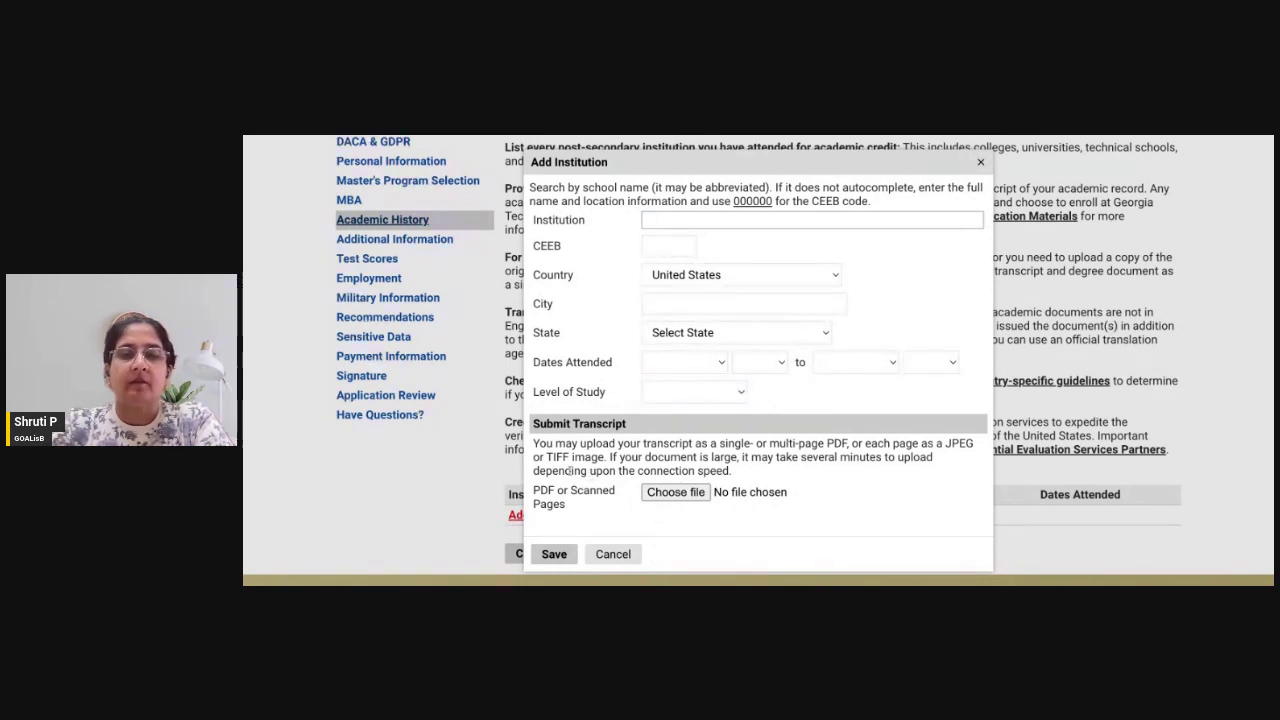
pyautogui.click(611, 555)
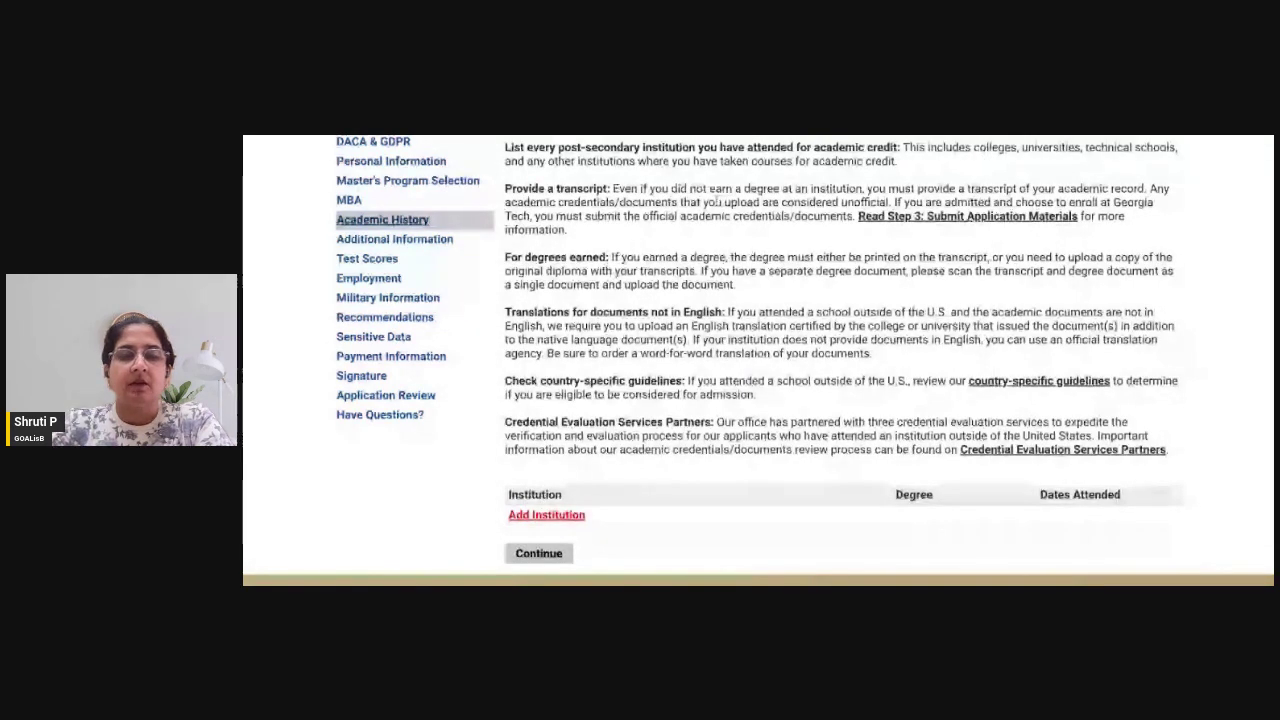
pyautogui.scroll(1, 716, 201)
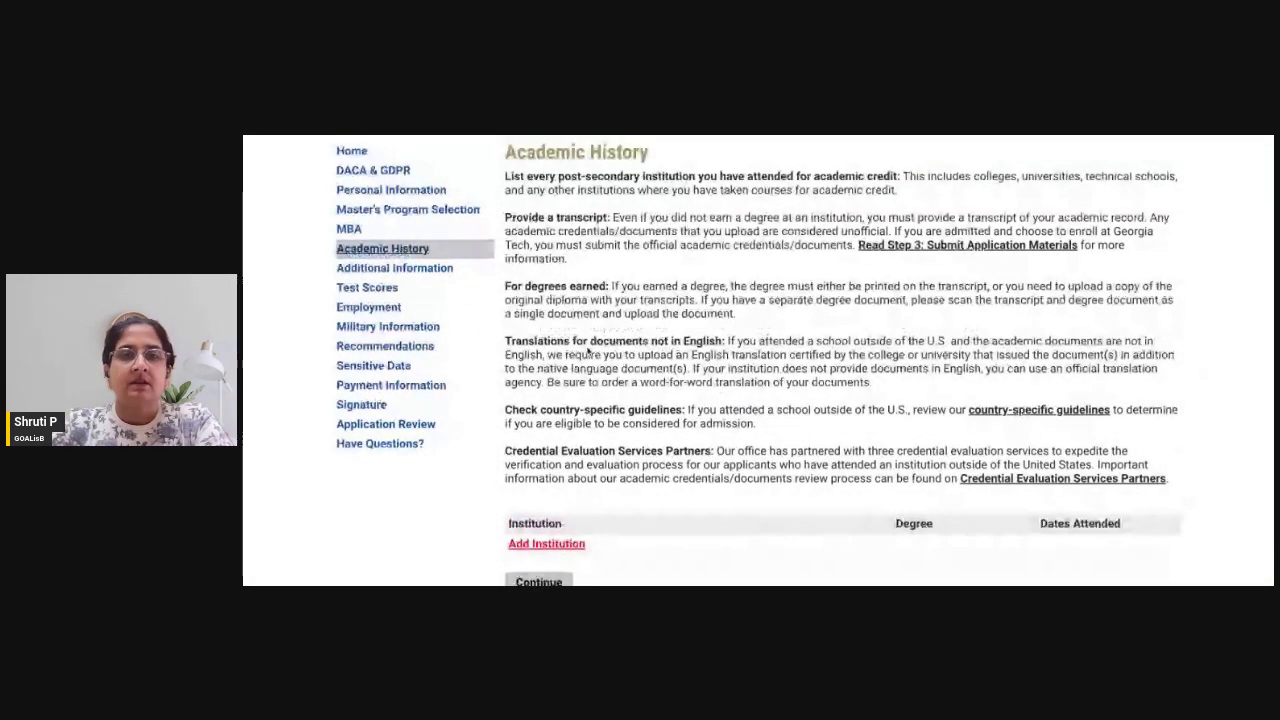
# Step: Review the Additional Information questions as a first-time graduate student, then go to Test Scores
pyautogui.click(458, 268)
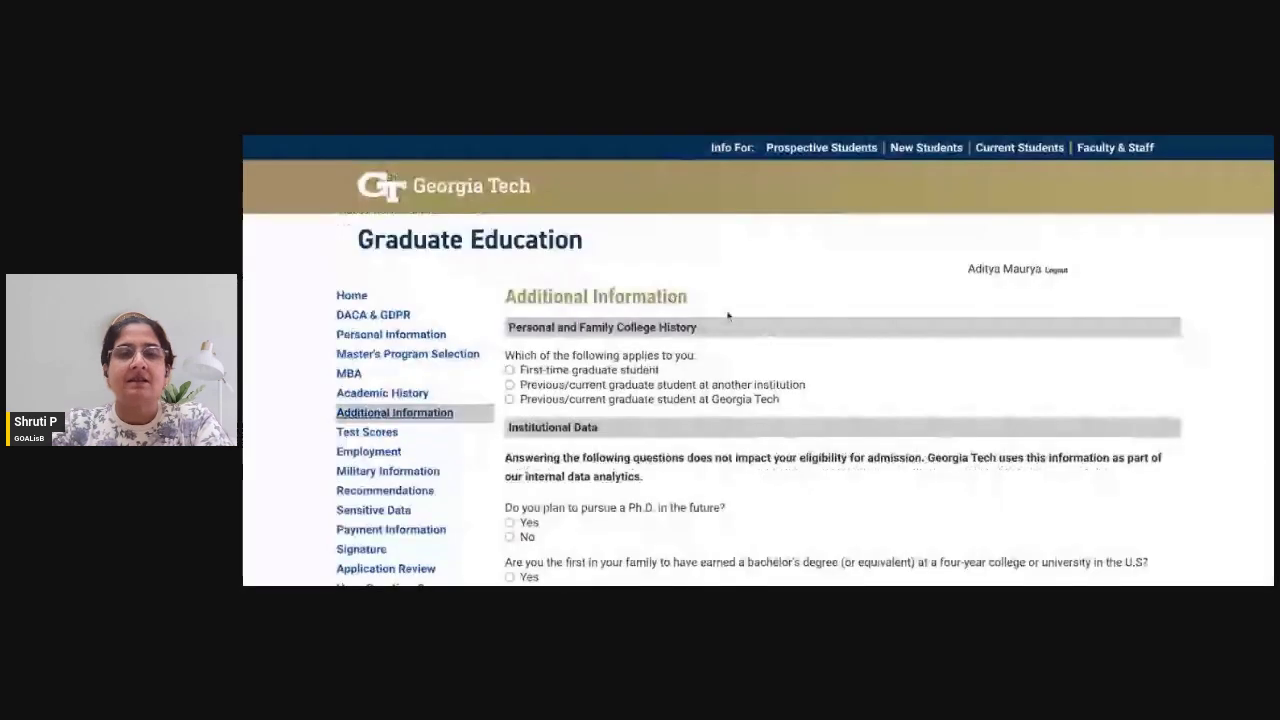
pyautogui.scroll(-2, 728, 310)
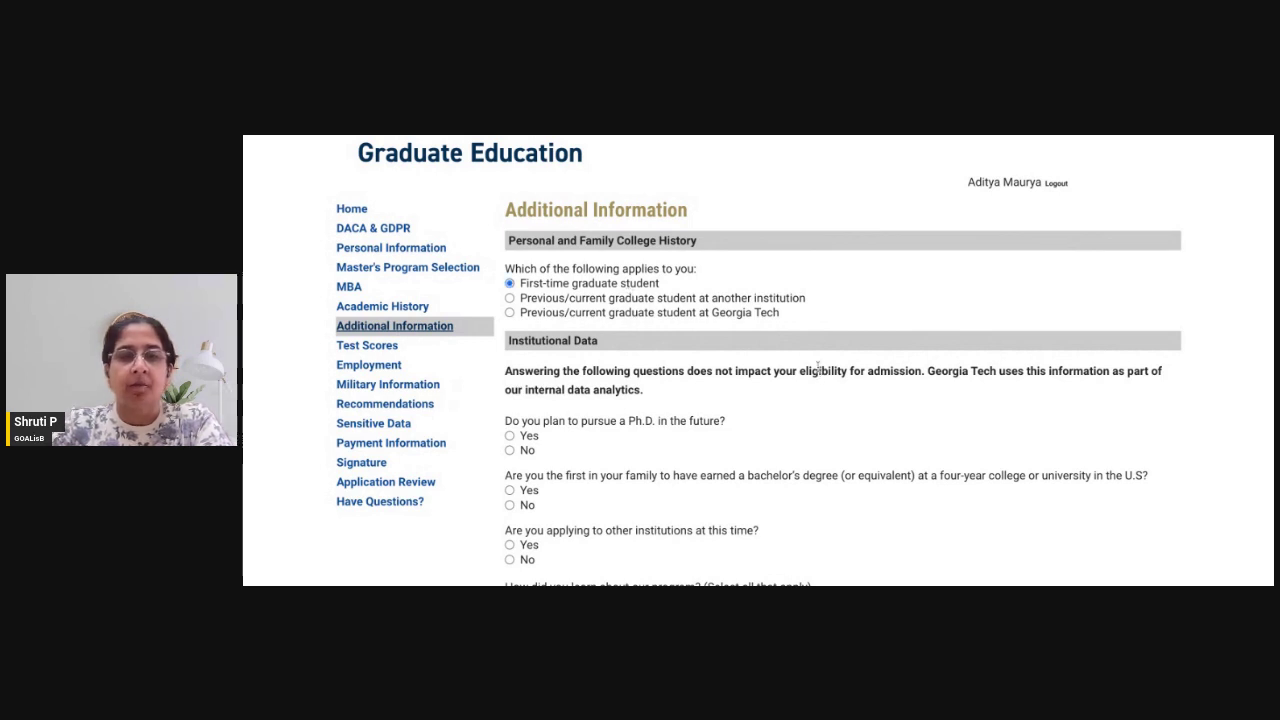
pyautogui.scroll(-3, 818, 368)
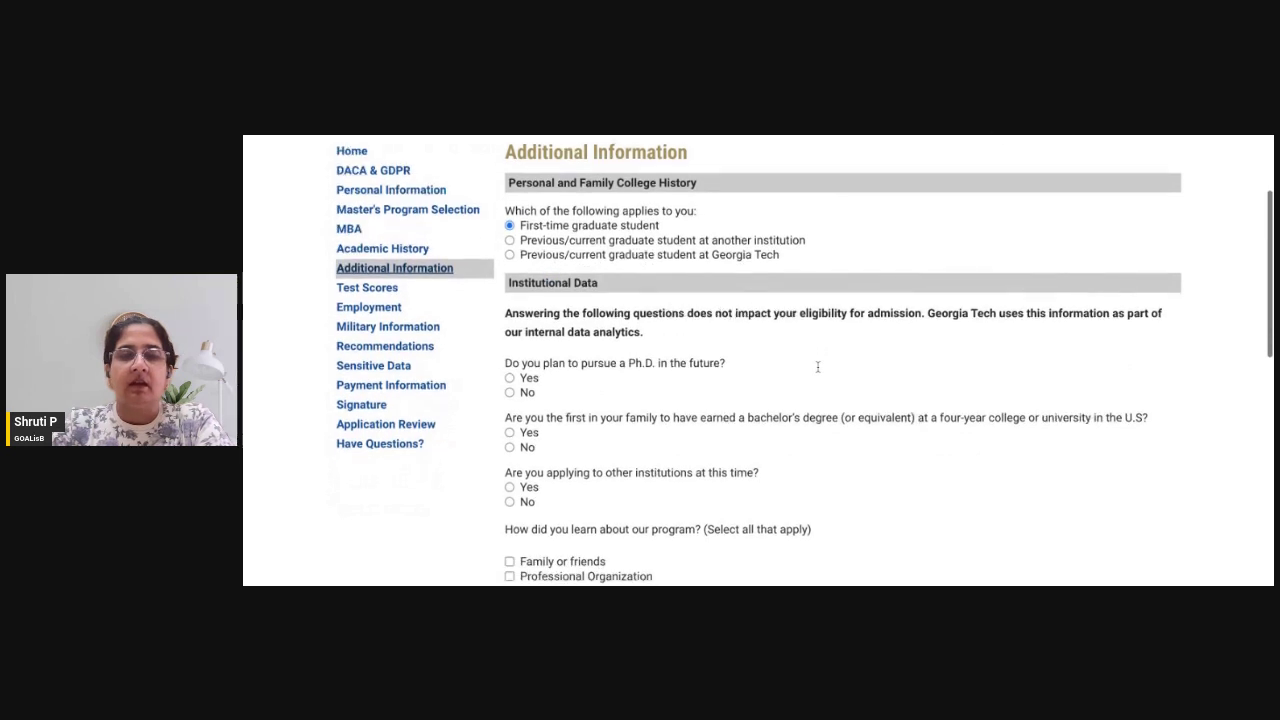
pyautogui.scroll(-3, 589, 294)
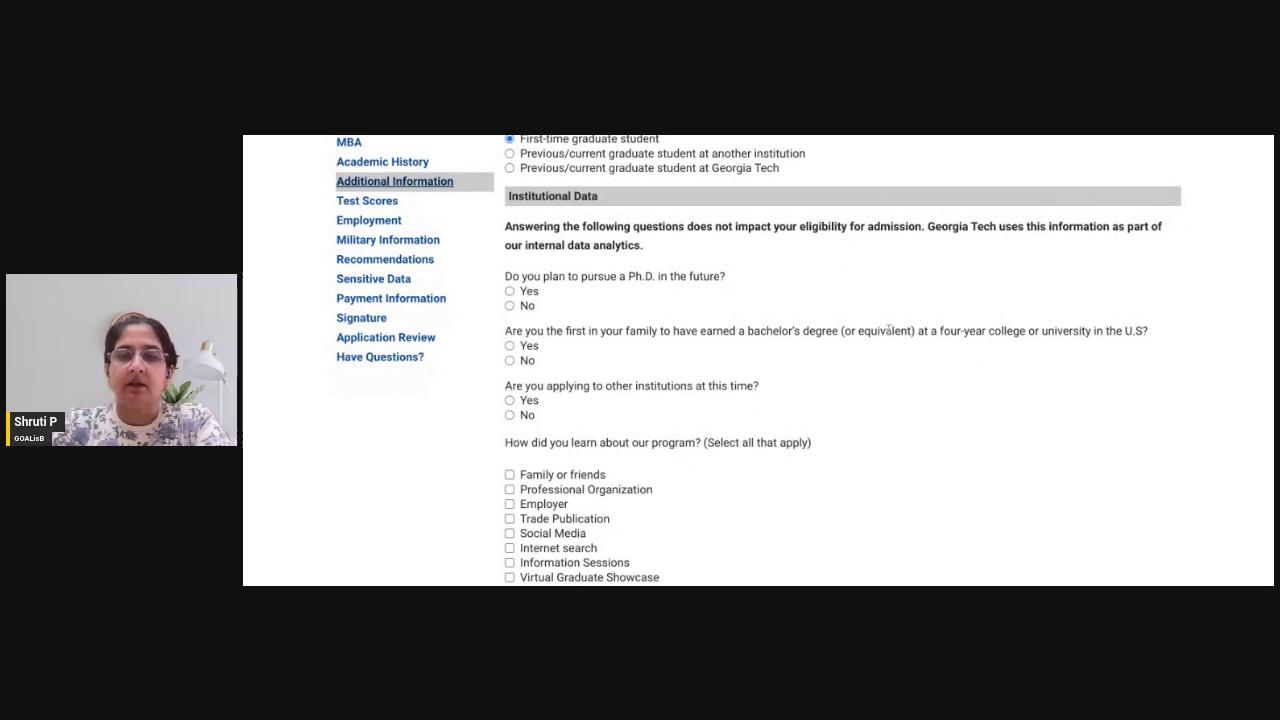
pyautogui.scroll(-3, 888, 330)
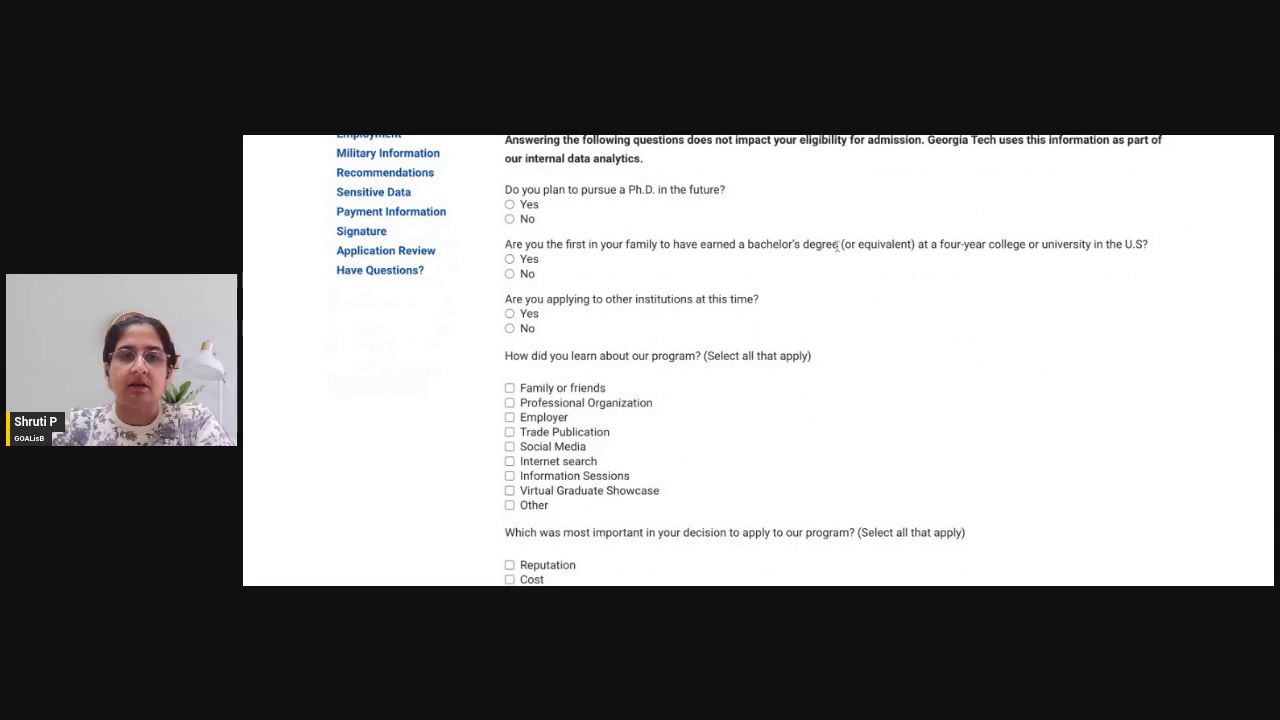
pyautogui.scroll(-3, 766, 357)
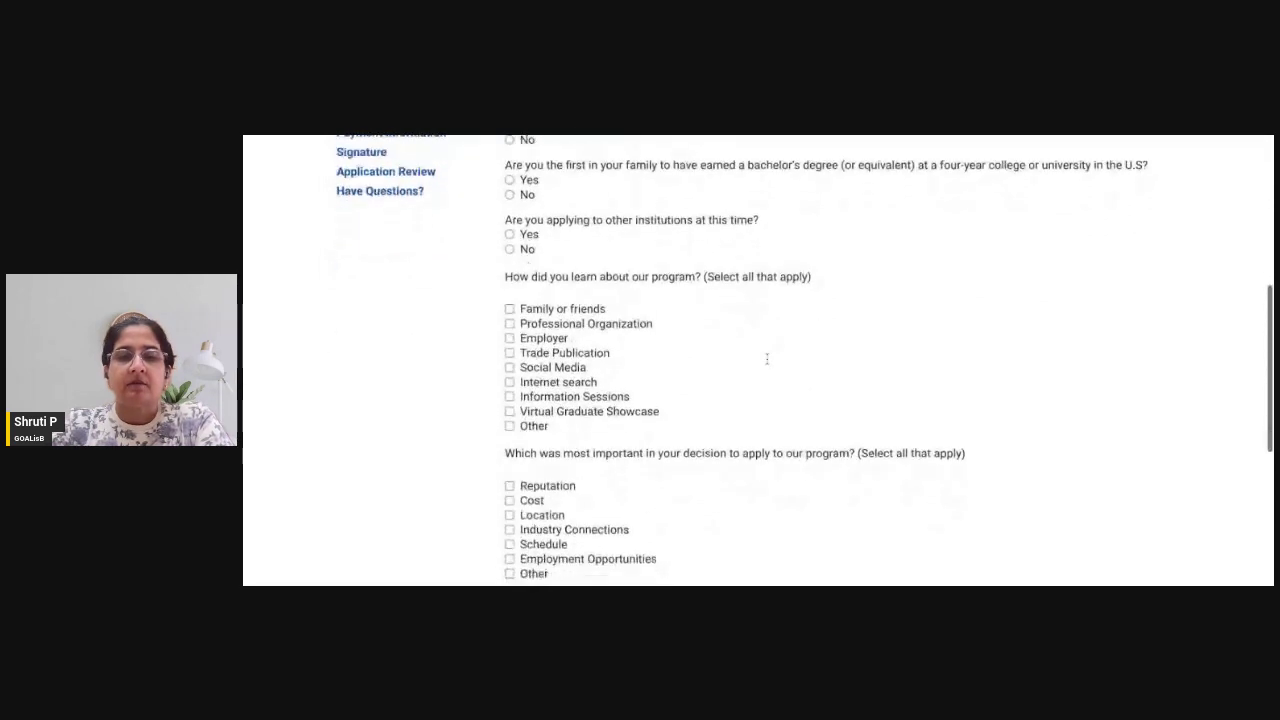
pyautogui.scroll(5, 387, 326)
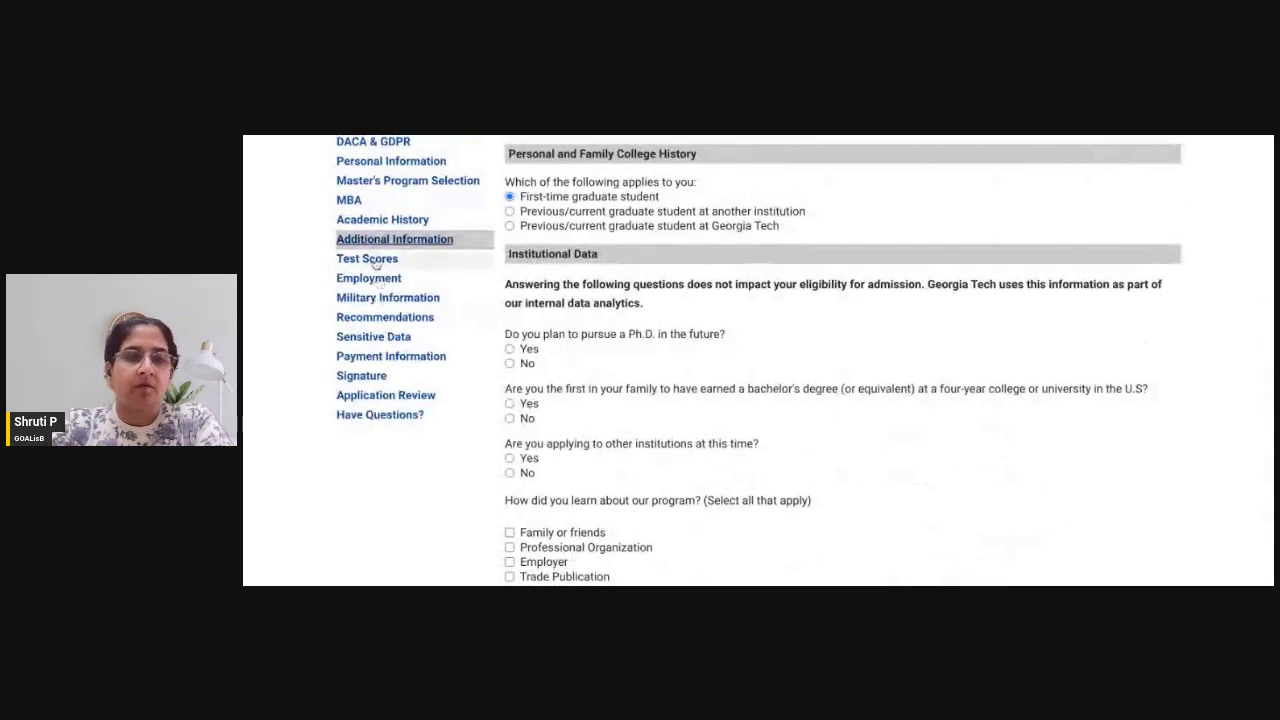
pyautogui.click(375, 260)
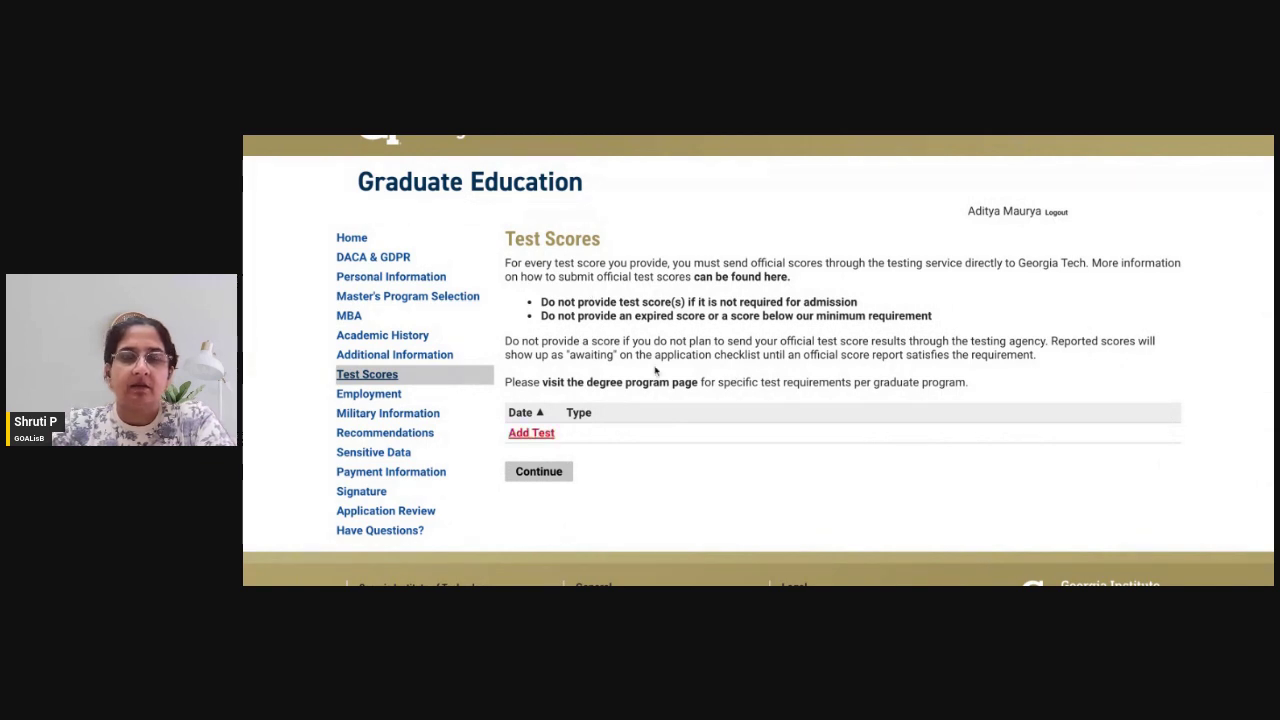
# Step: Dismiss the Add Test form without adding a score and continue to Employment
pyautogui.scroll(-2, 640, 409)
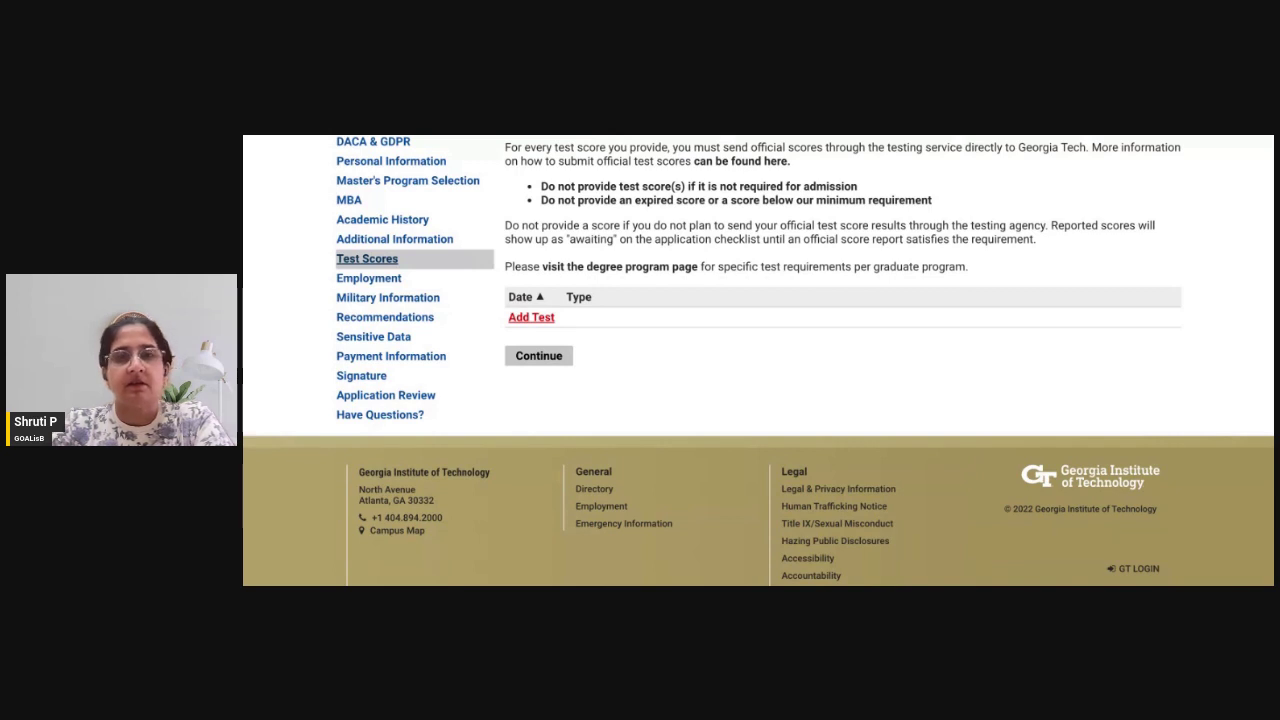
pyautogui.click(531, 317)
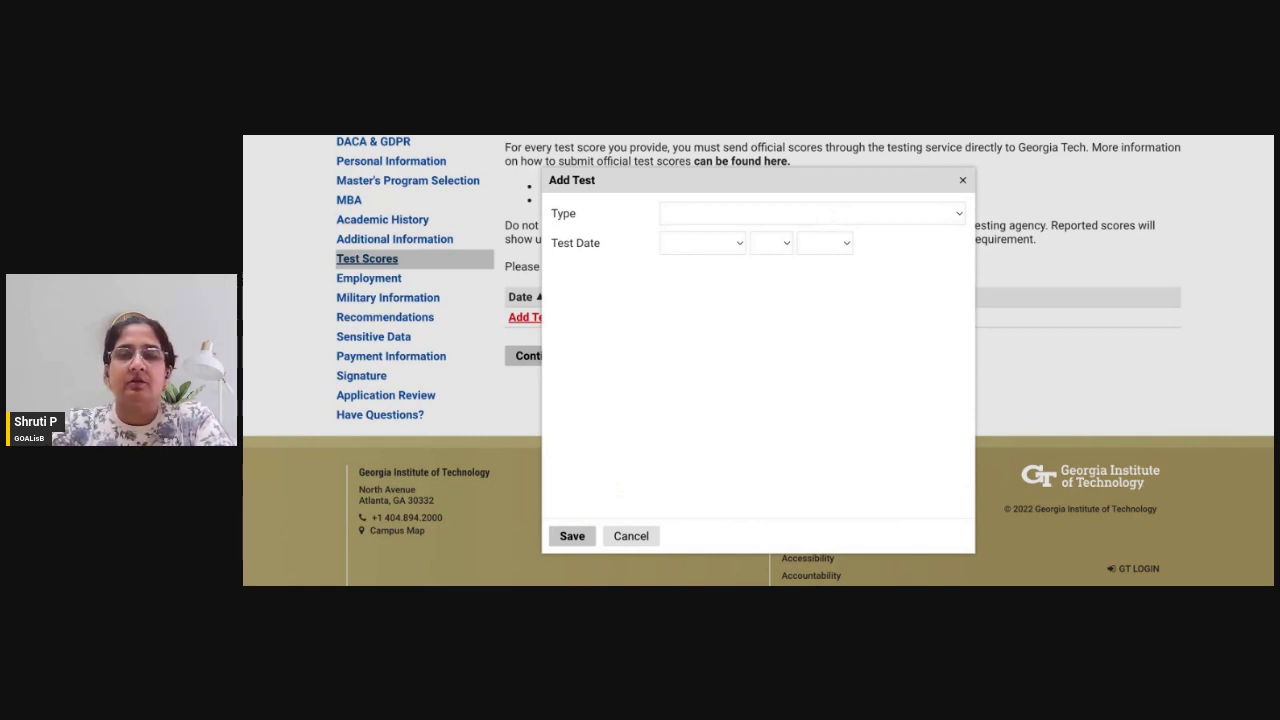
pyautogui.press('Escape')
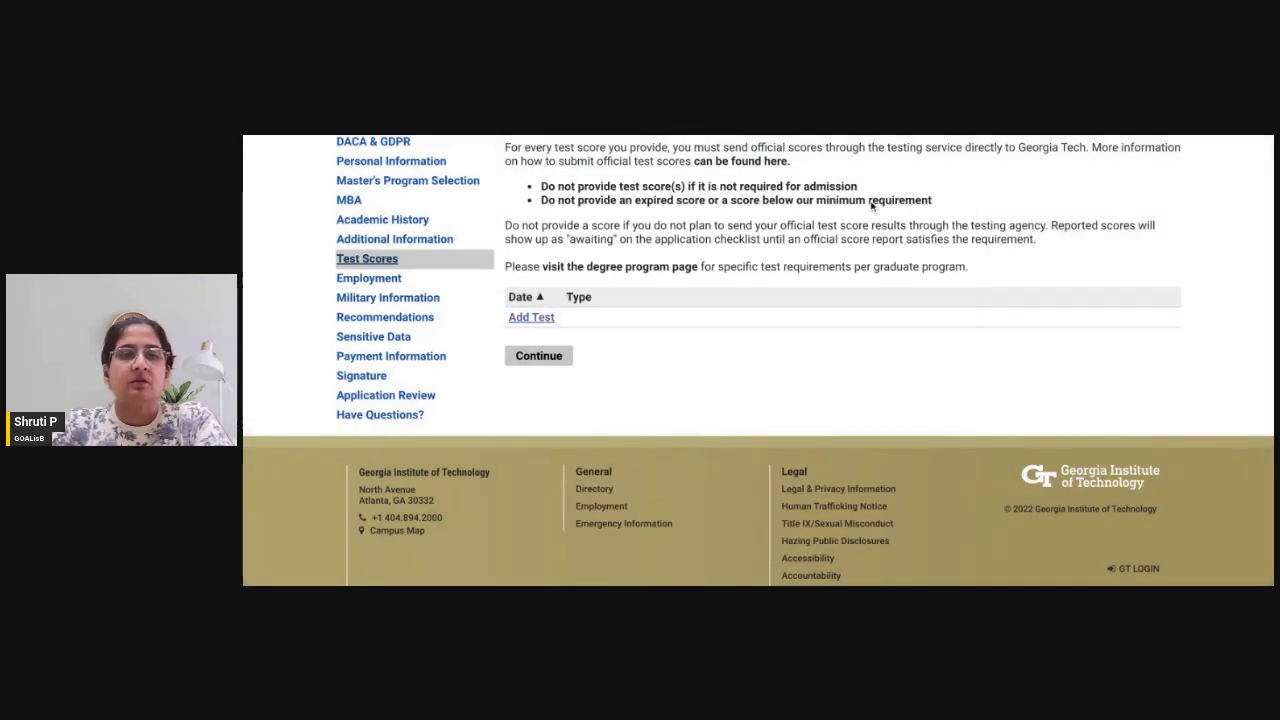
pyautogui.click(531, 317)
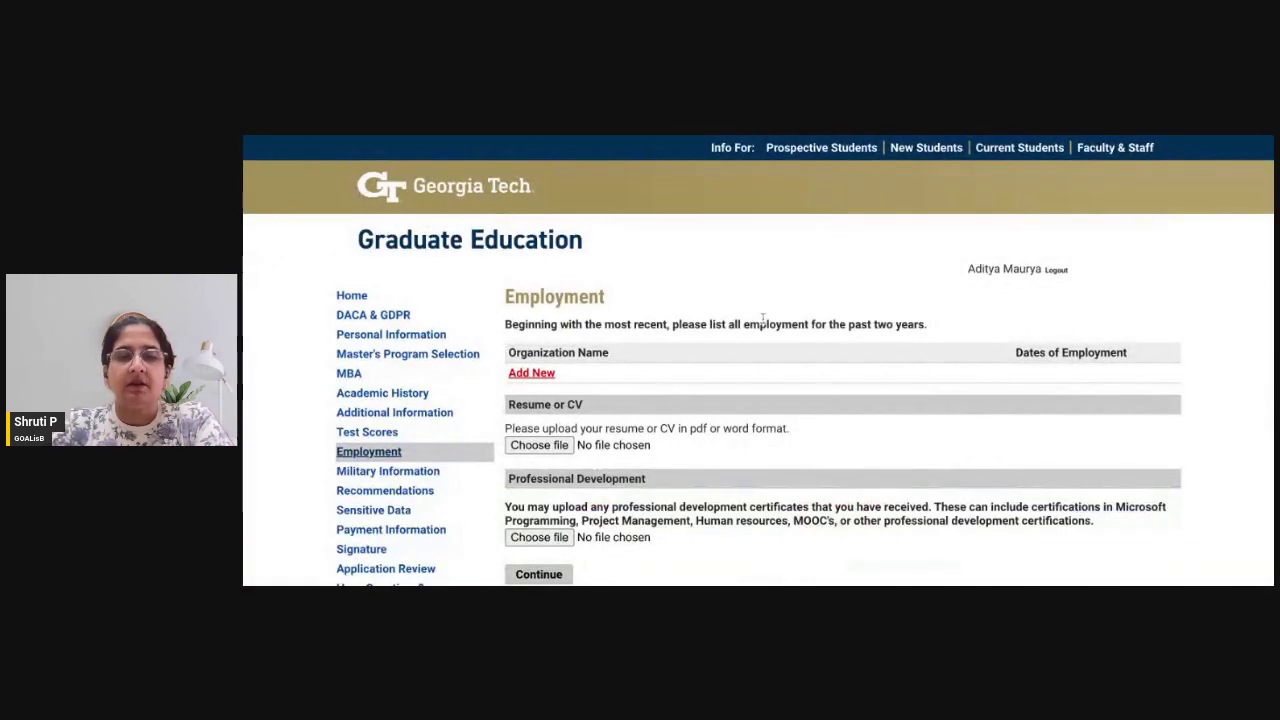
# Step: Preview the Employment History entry form, cancel it, and continue to Military Information
pyautogui.scroll(-1, 762, 318)
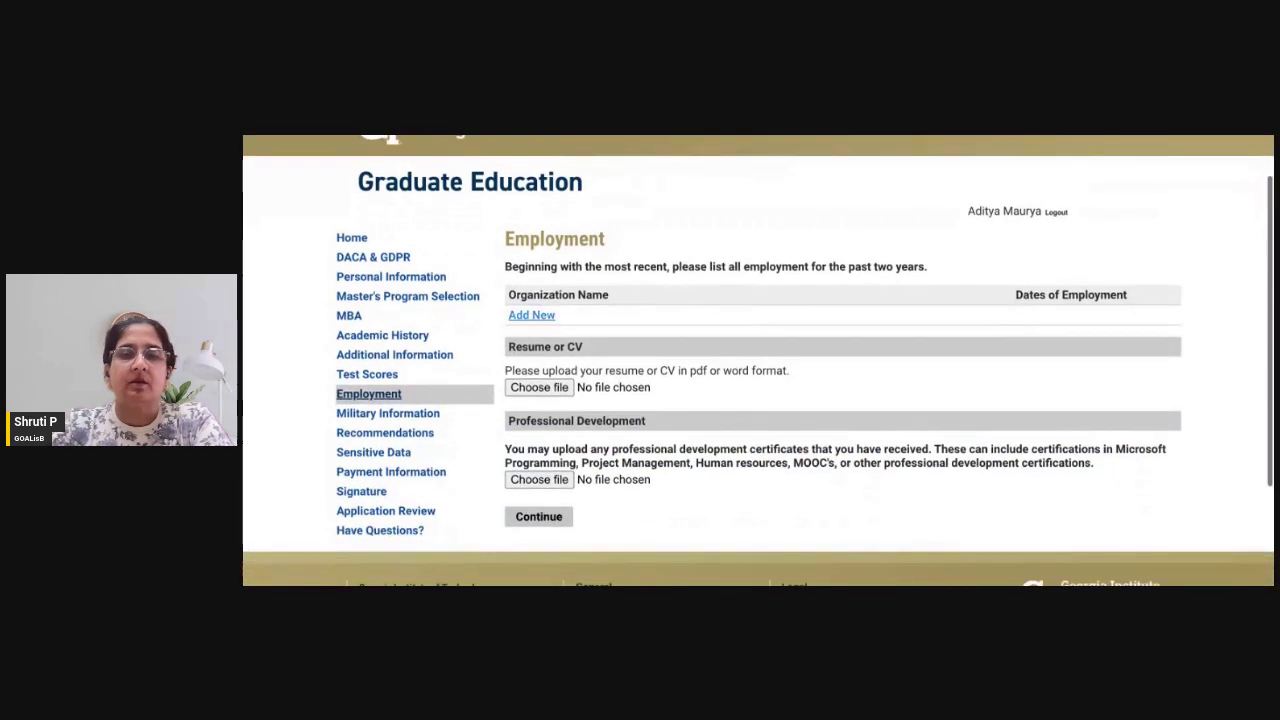
pyautogui.click(535, 316)
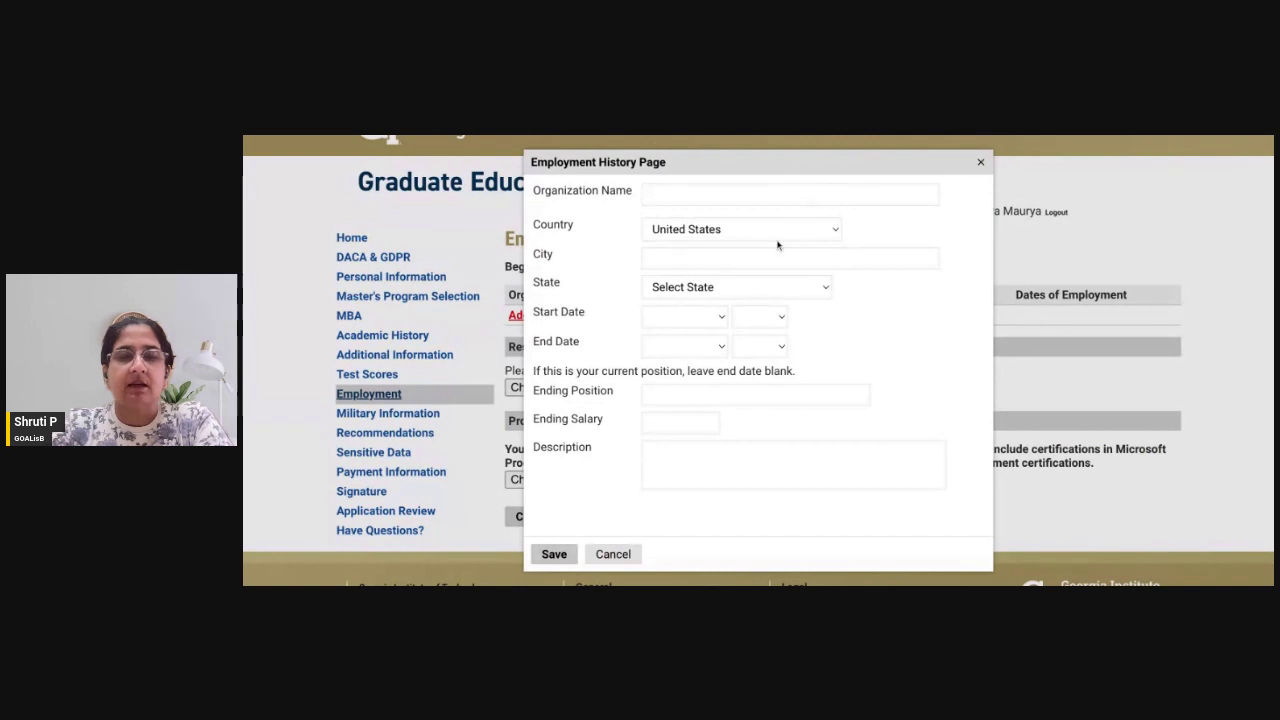
pyautogui.click(672, 467)
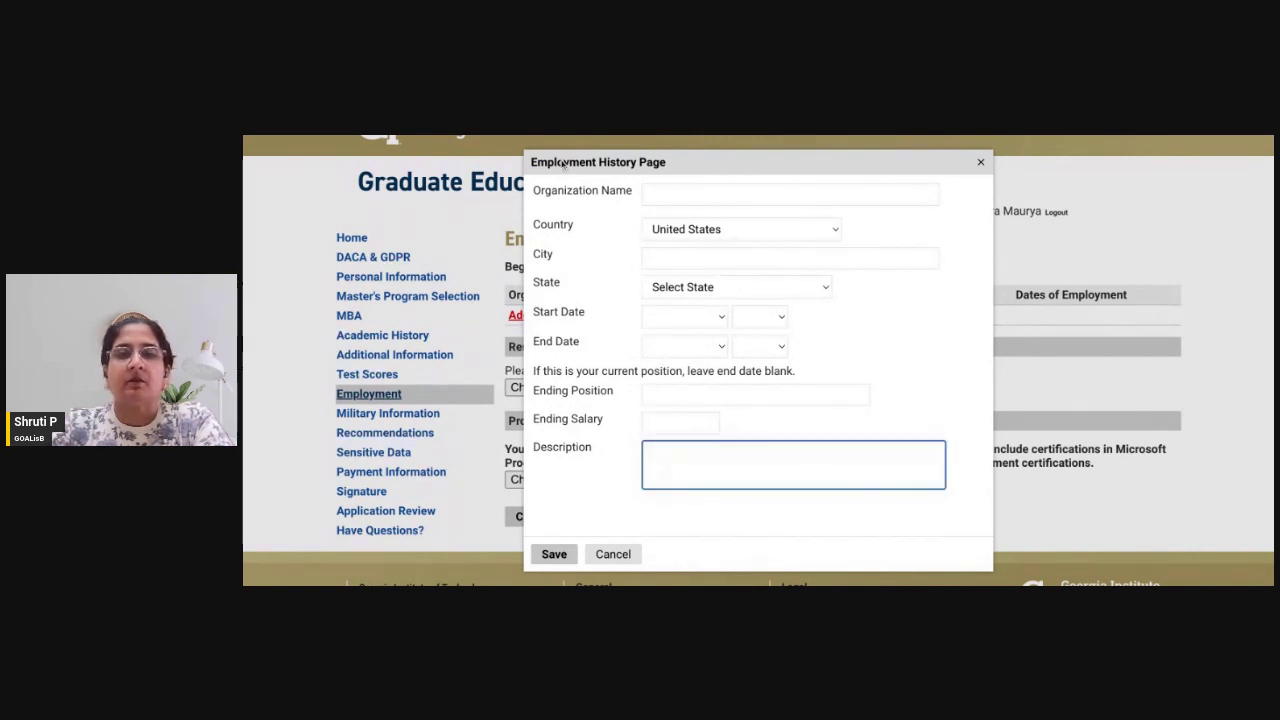
pyautogui.click(612, 553)
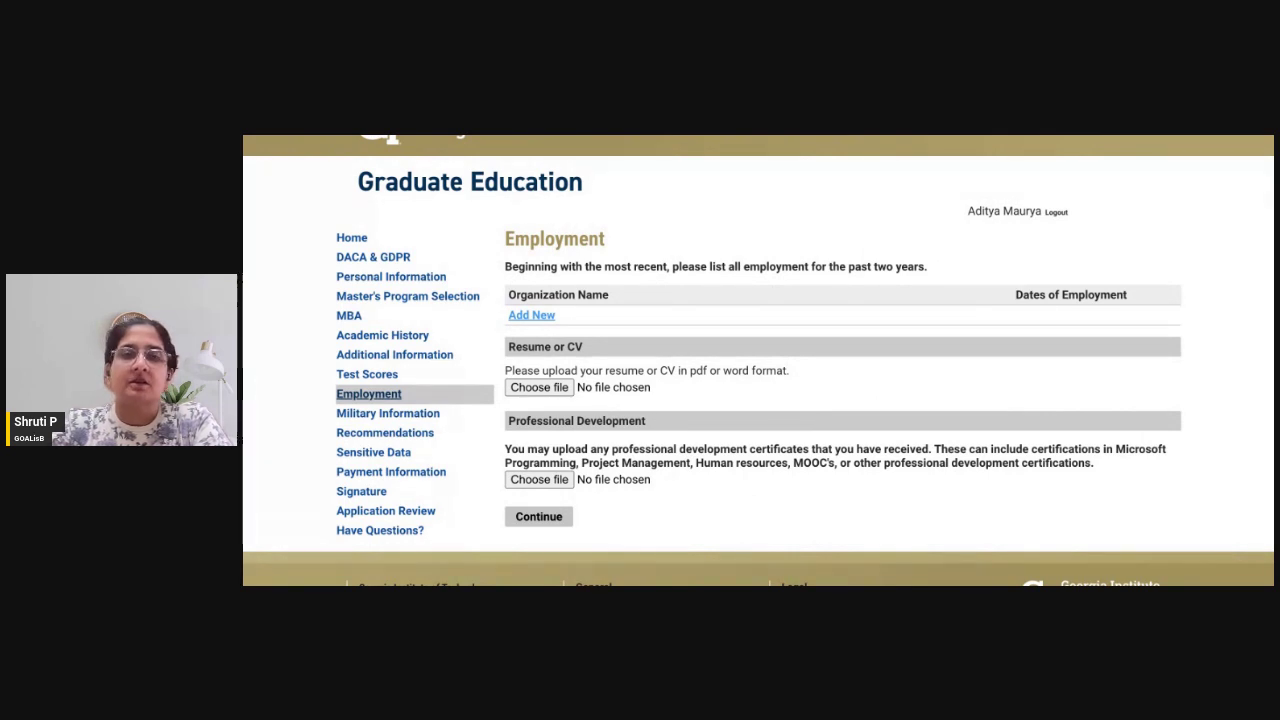
pyautogui.scroll(-2, 720, 383)
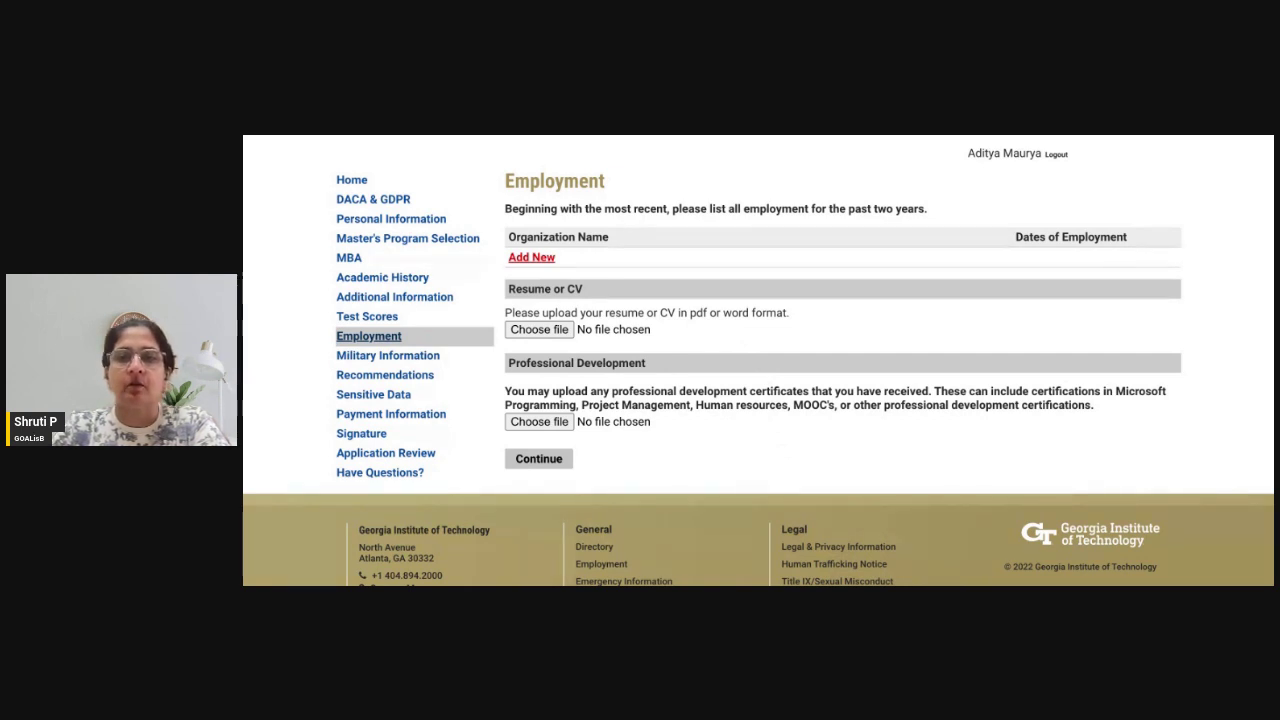
pyautogui.click(538, 458)
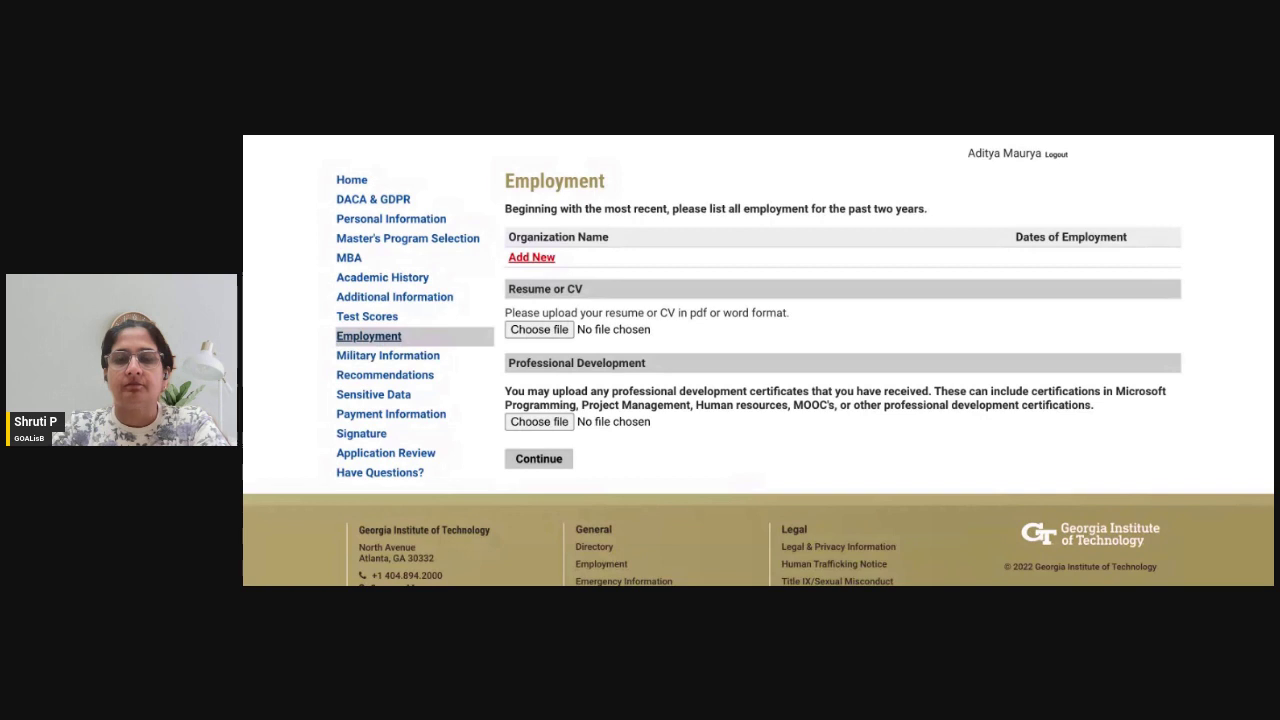
pyautogui.scroll(-2, 960, 321)
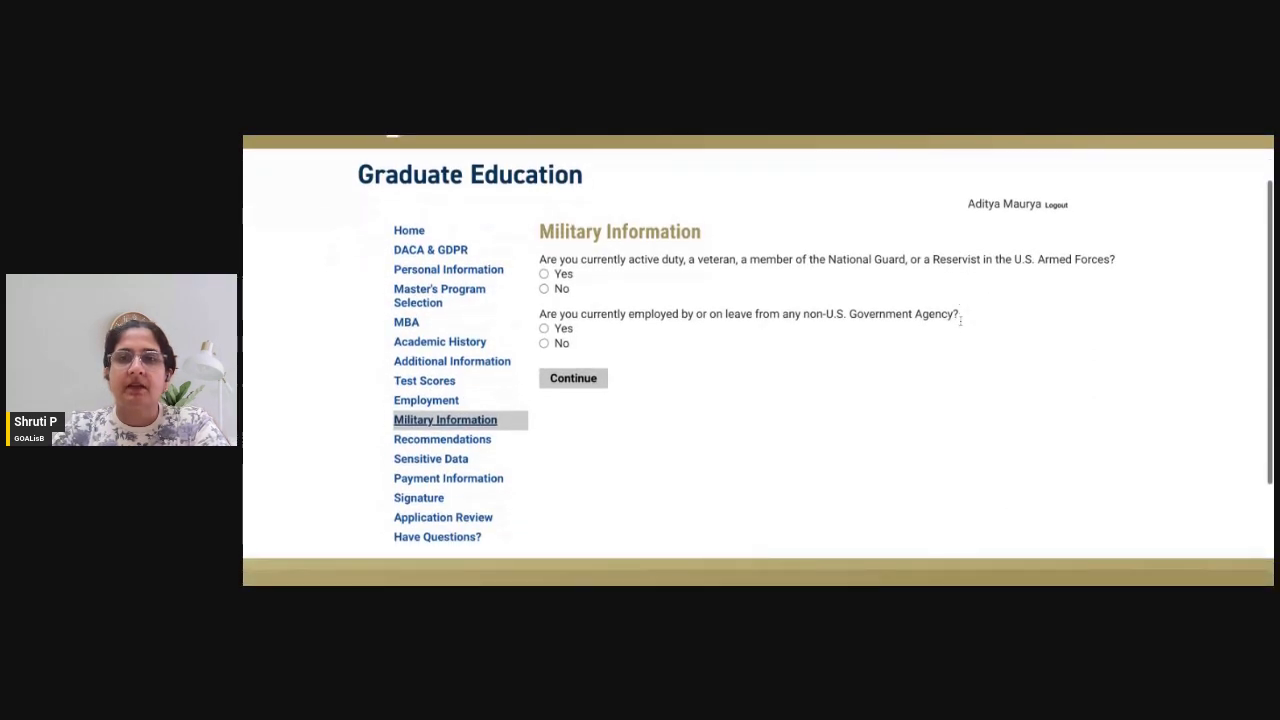
# Step: Skip the Military Information questions and go to Recommendations
pyautogui.scroll(-1, 758, 360)
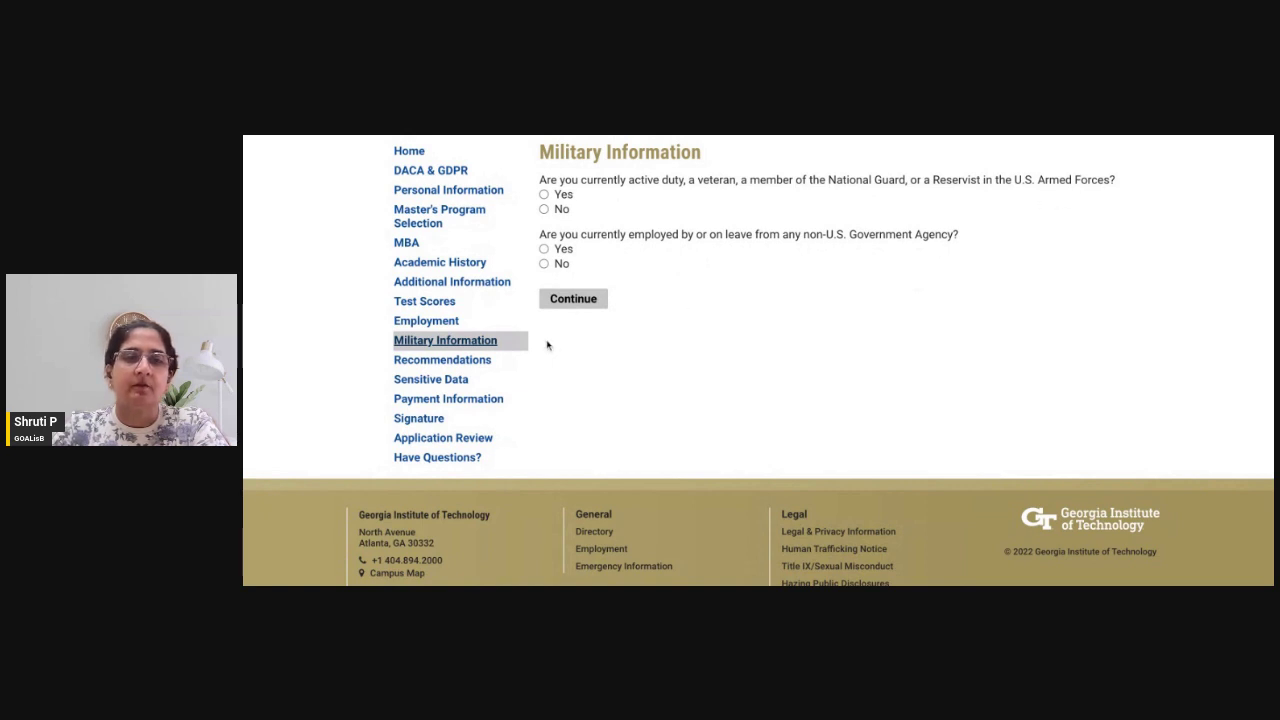
pyautogui.click(476, 363)
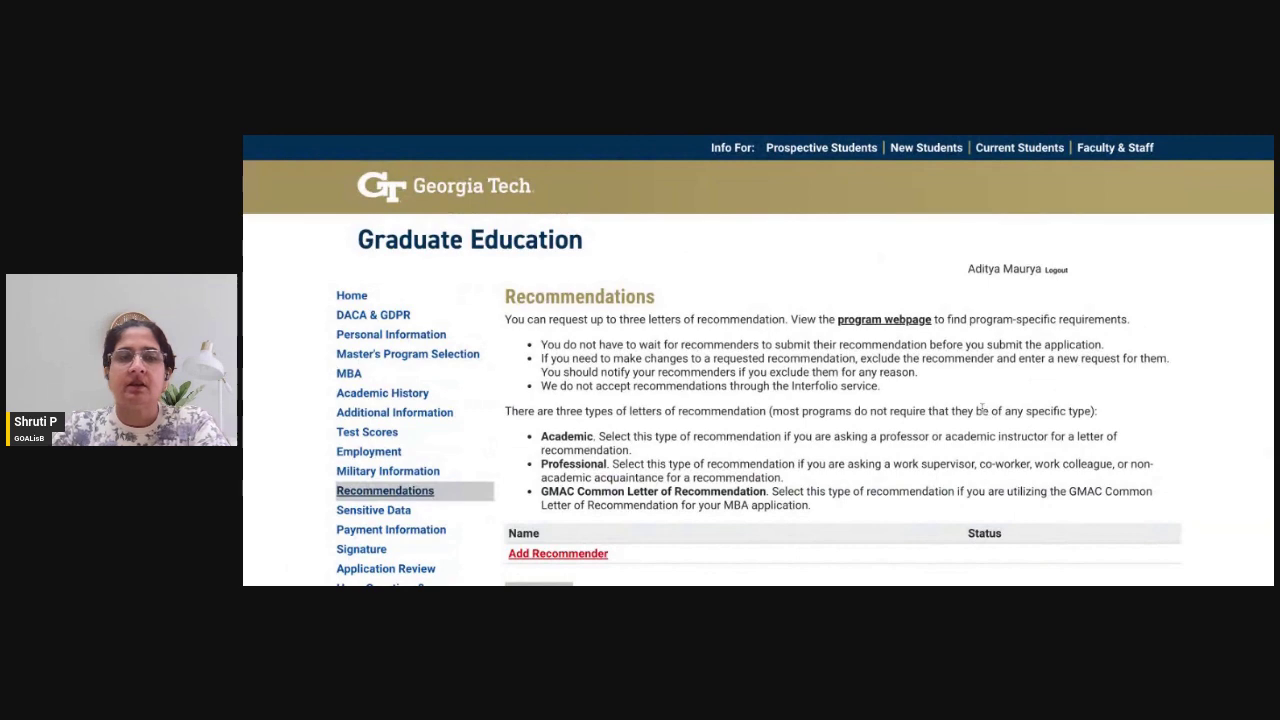
# Step: Open the Add Recommender form from the Recommendations page
pyautogui.scroll(-3, 981, 408)
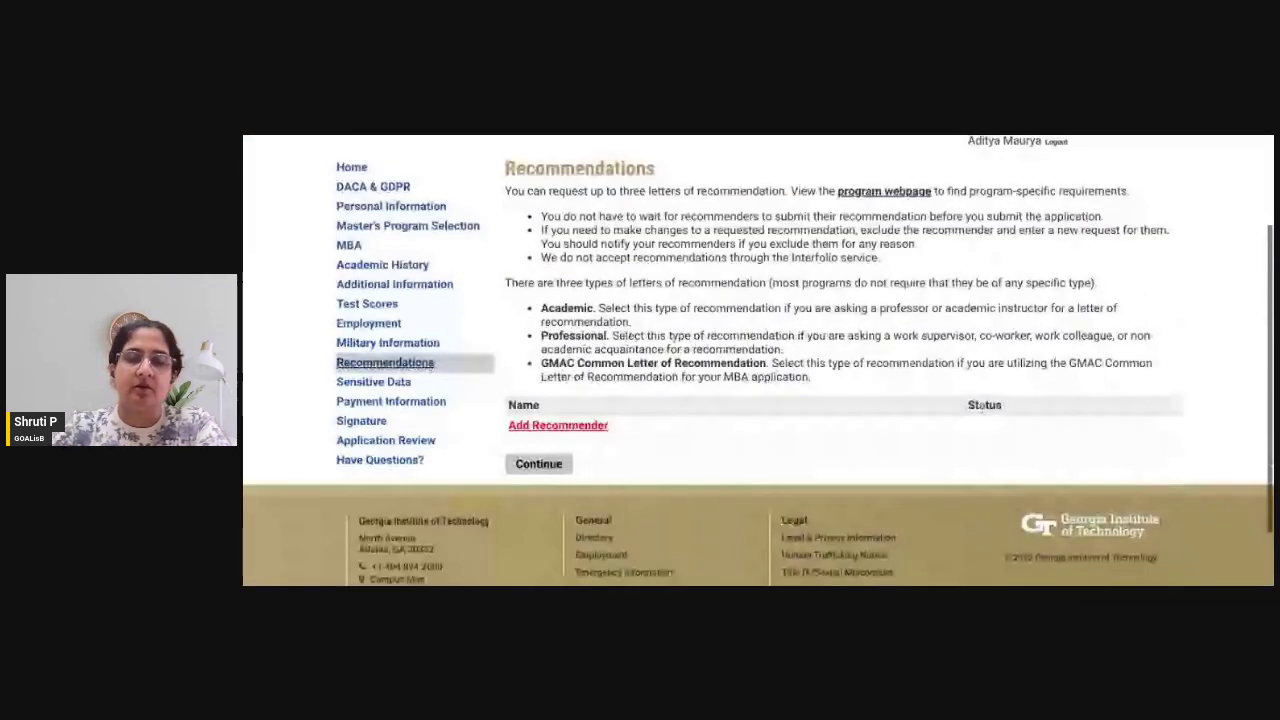
pyautogui.scroll(-1, 981, 406)
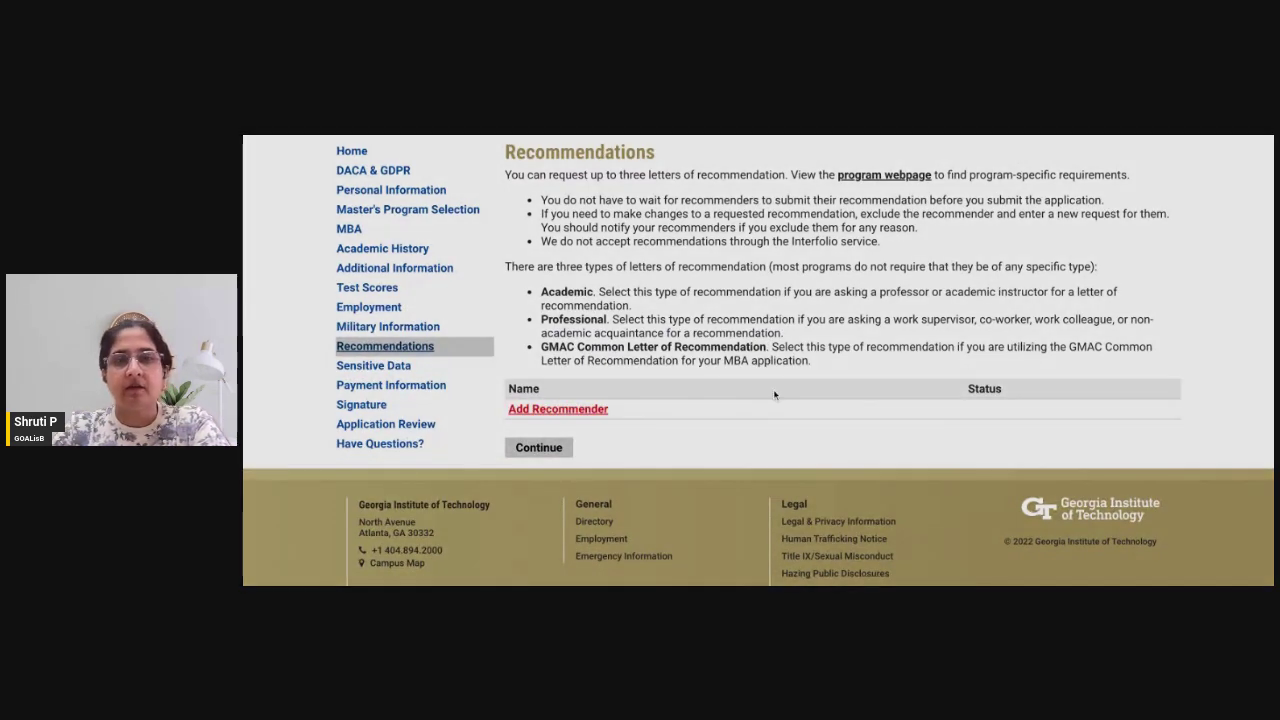
pyautogui.click(558, 409)
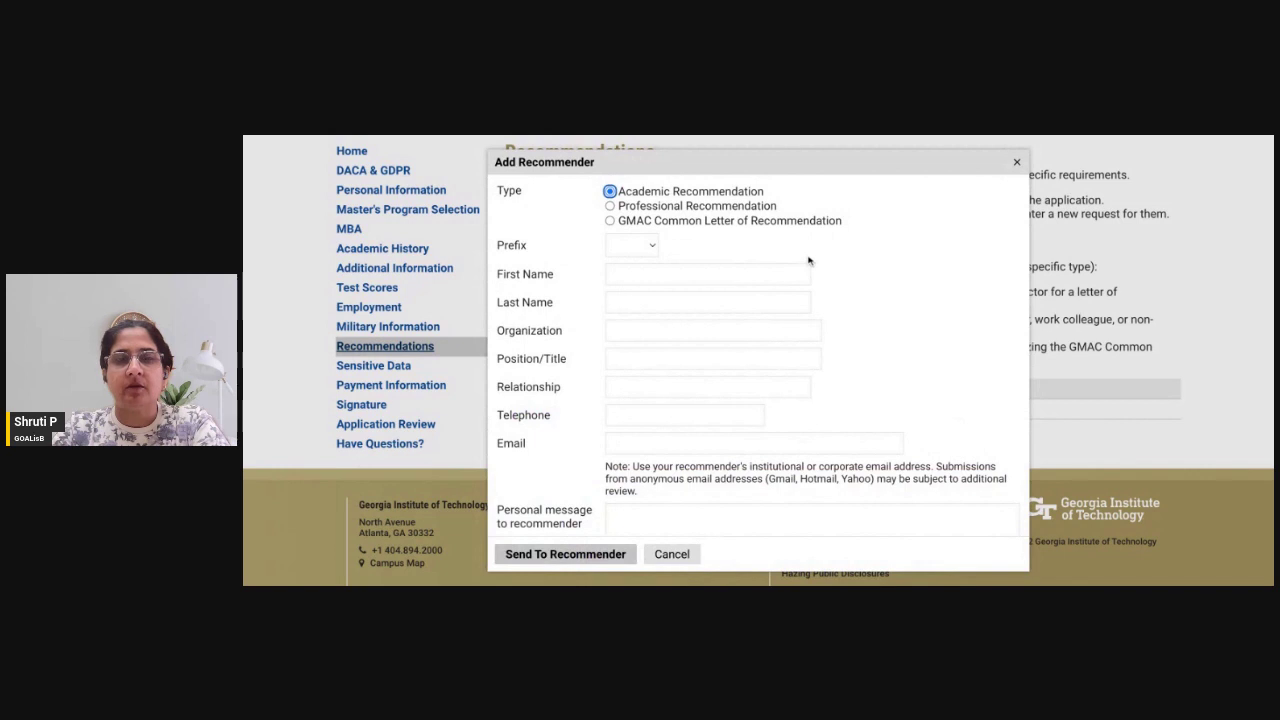
# Step: Select Academic Recommendation, cancel the Add Recommender form, and go to the MBA page
pyautogui.click(736, 195)
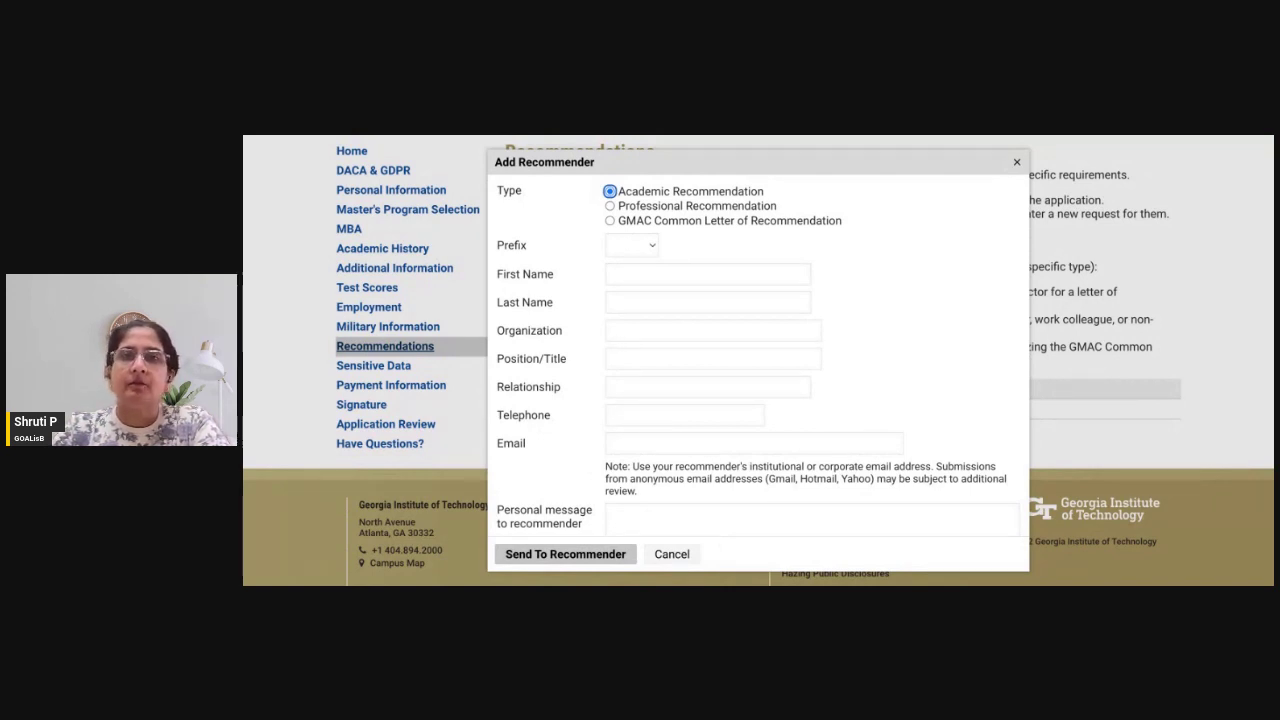
pyautogui.click(671, 554)
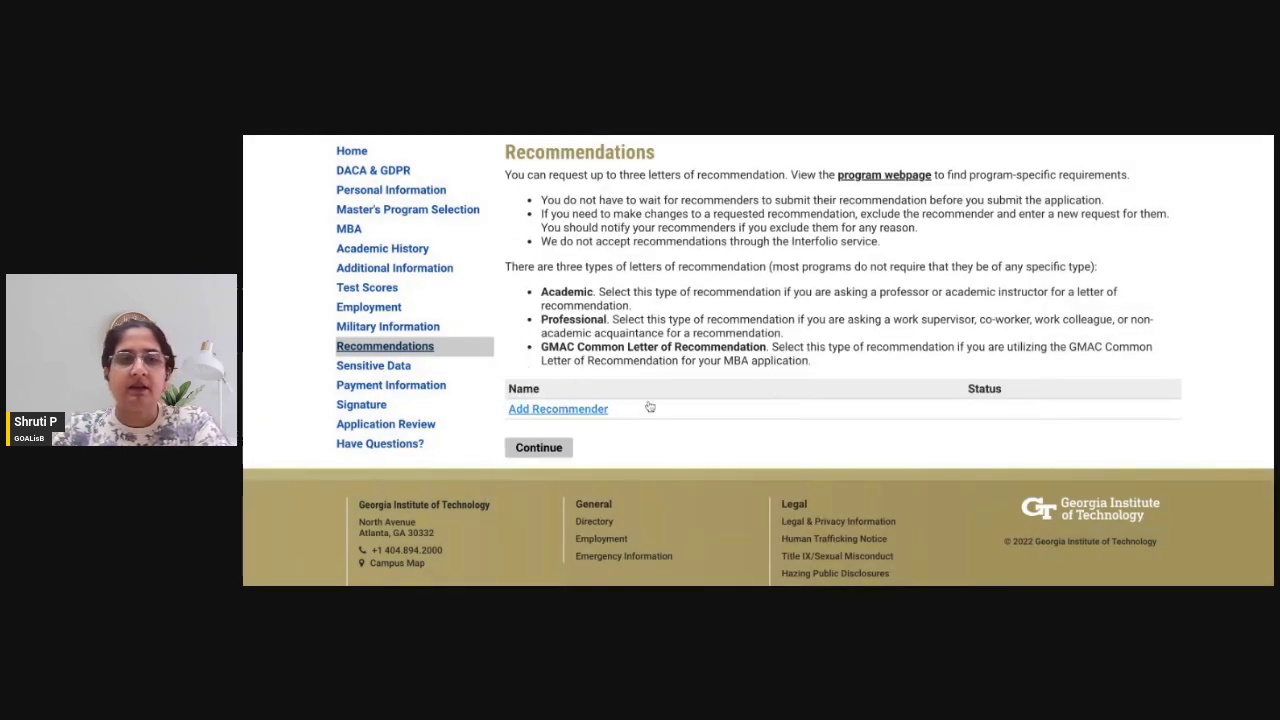
pyautogui.click(349, 228)
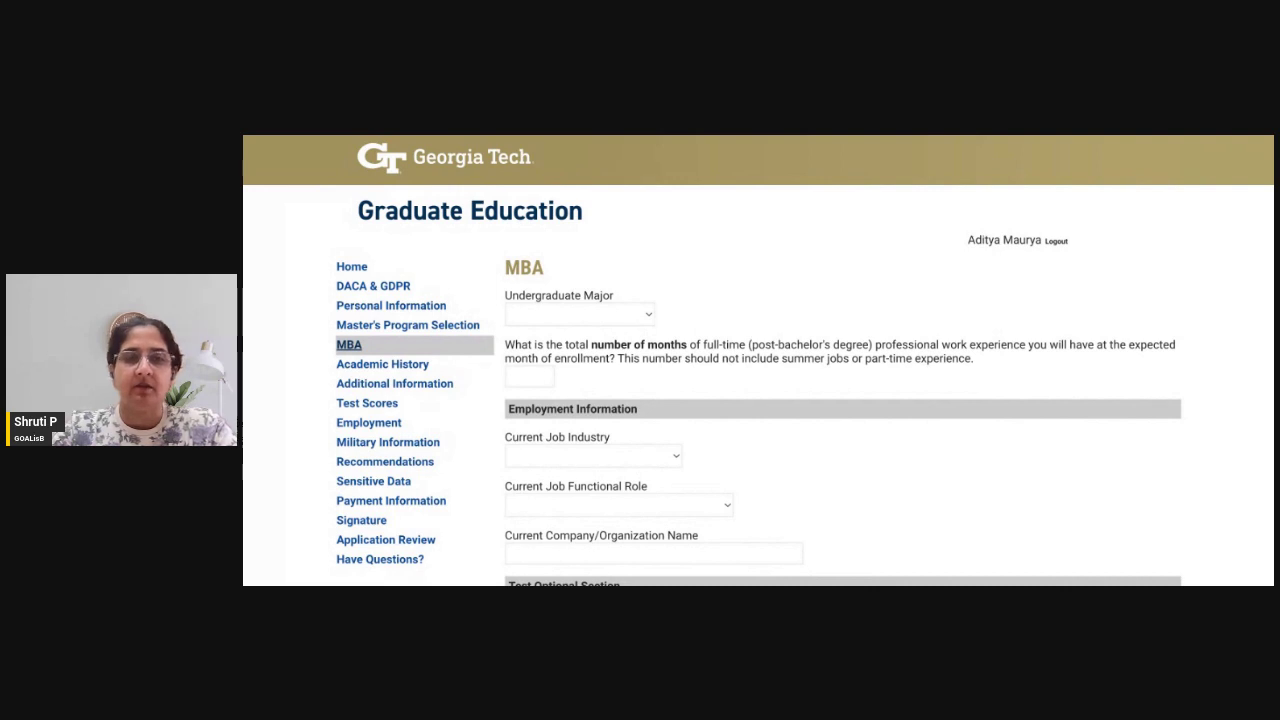
# Step: Set undergraduate major to Business/Management, 60 months of experience, and industry Consulting
pyautogui.press('Return')
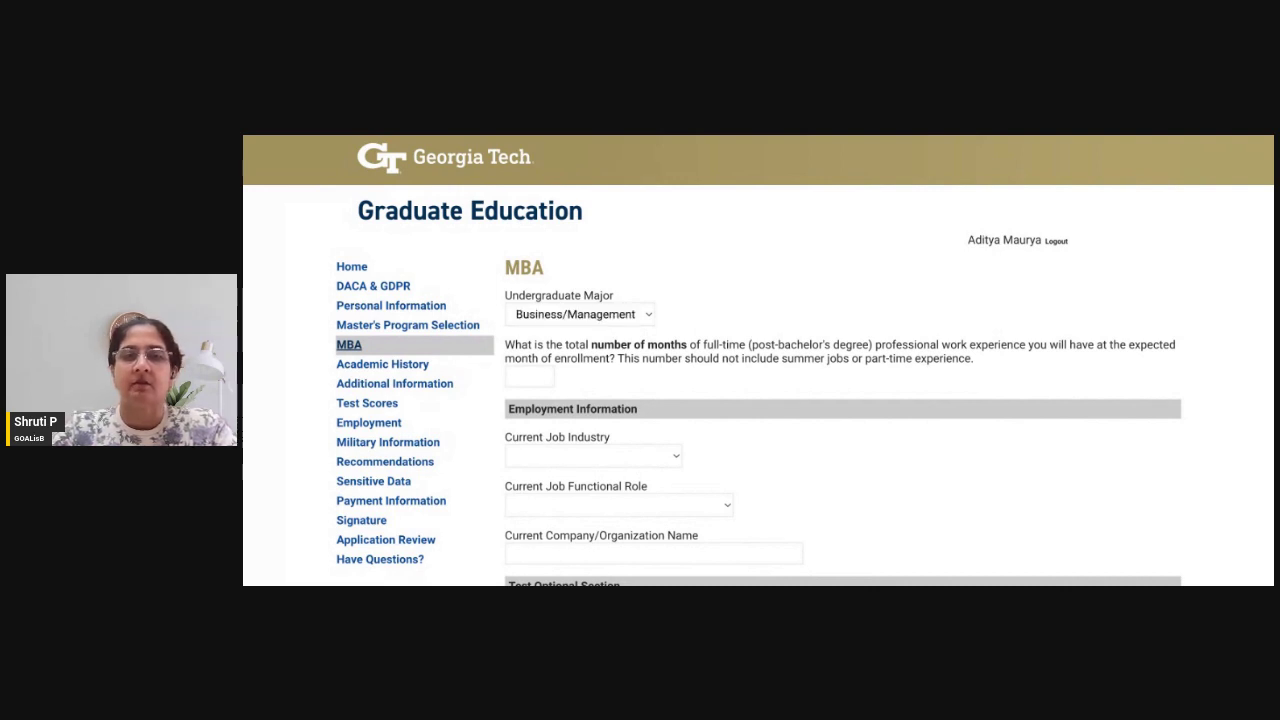
pyautogui.press('Tab')
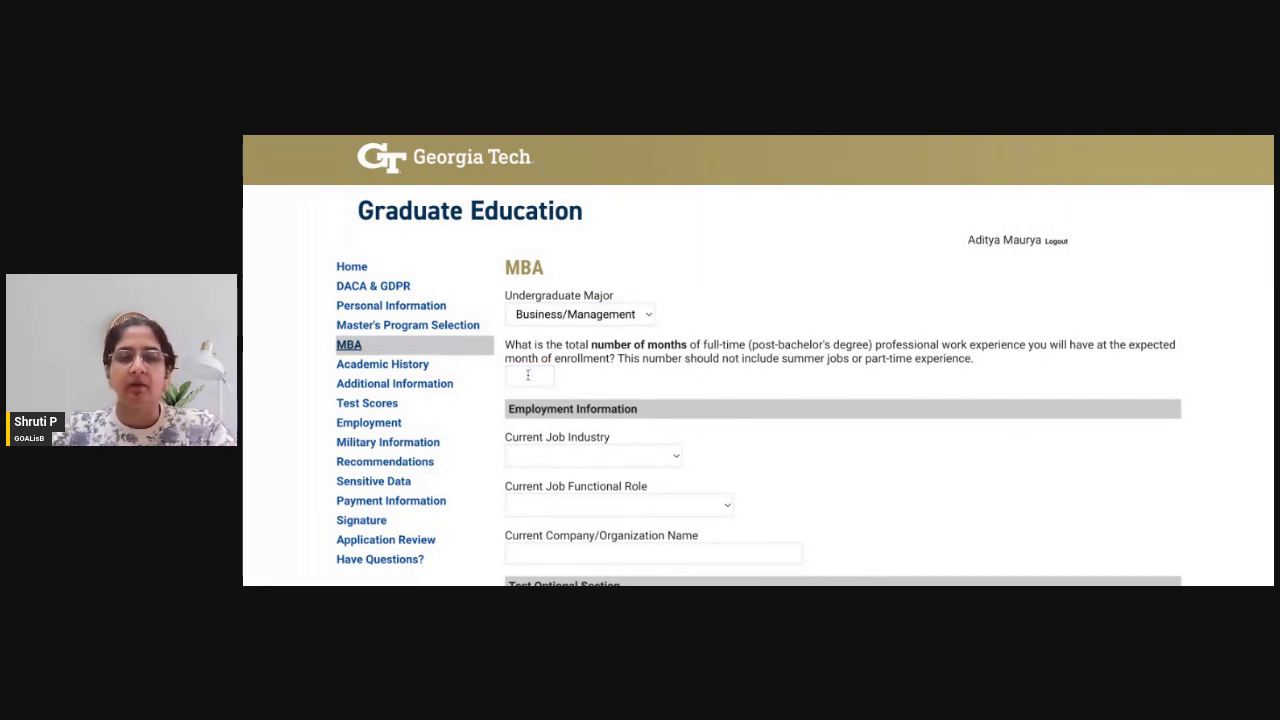
pyautogui.write('60')
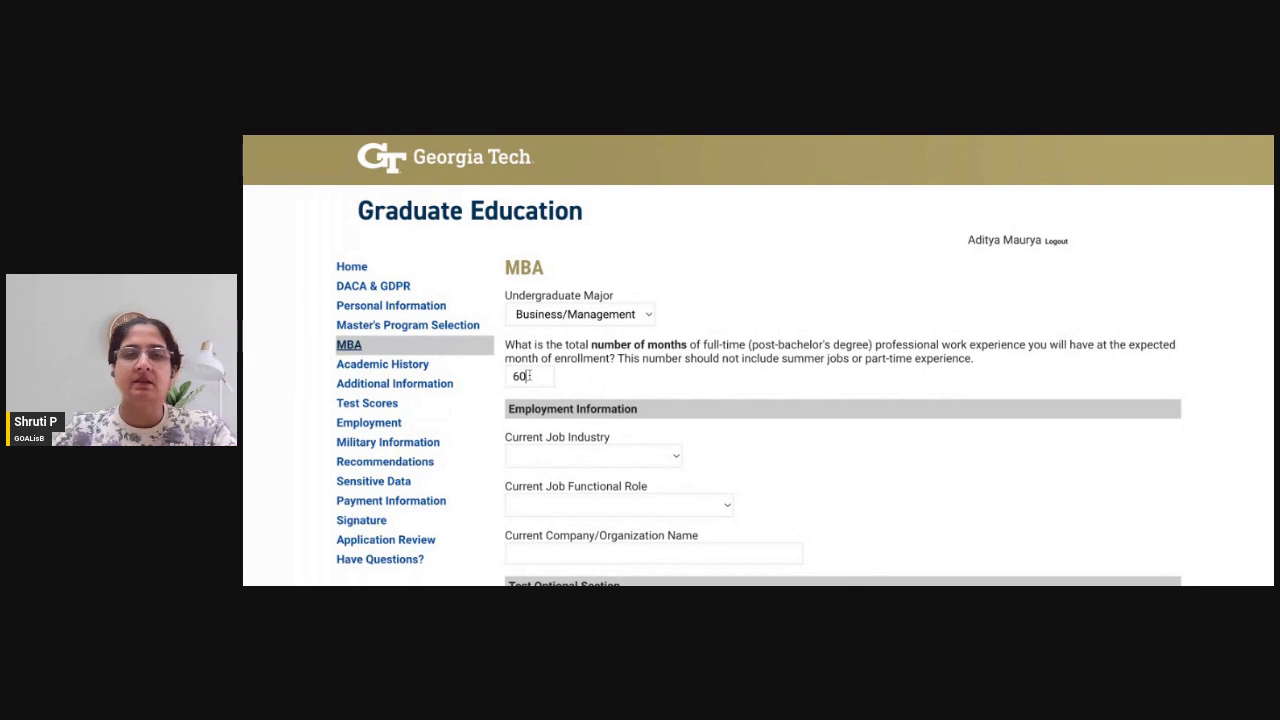
pyautogui.press('Tab')
pyautogui.press('c')
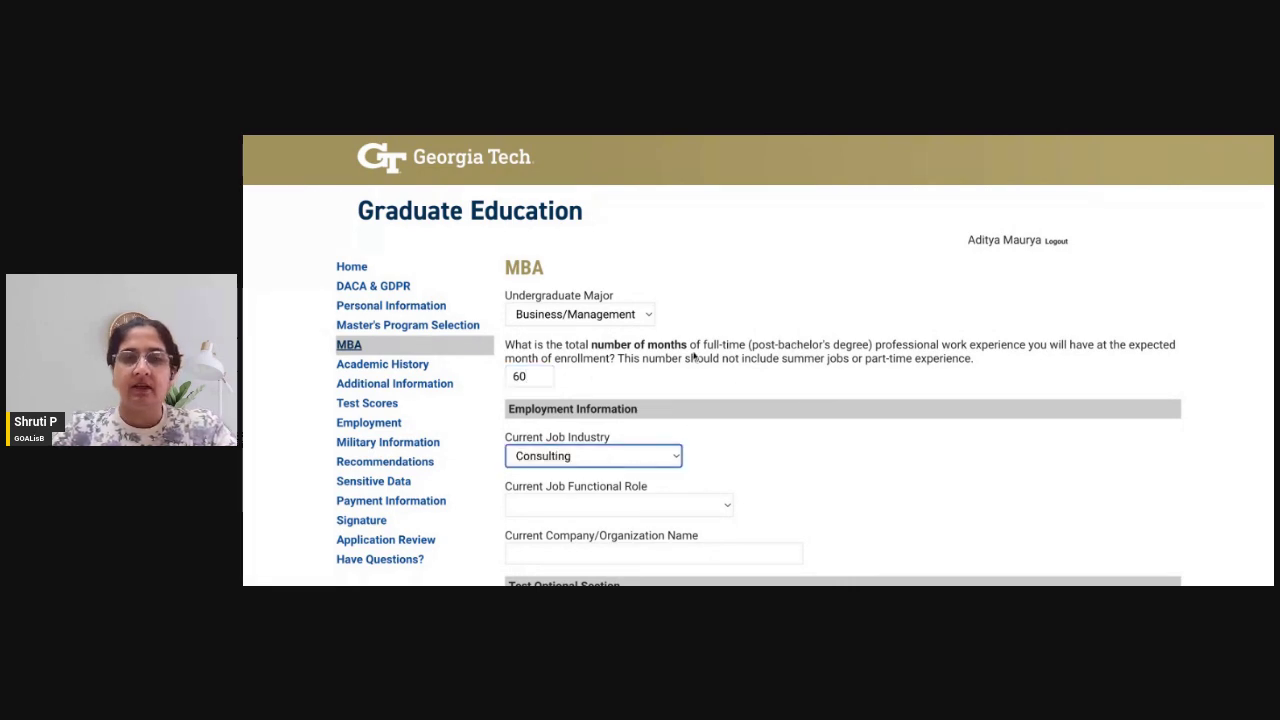
# Step: Set the current job functional role to Consulting
pyautogui.scroll(-5, 692, 356)
pyautogui.scroll(5, 694, 354)
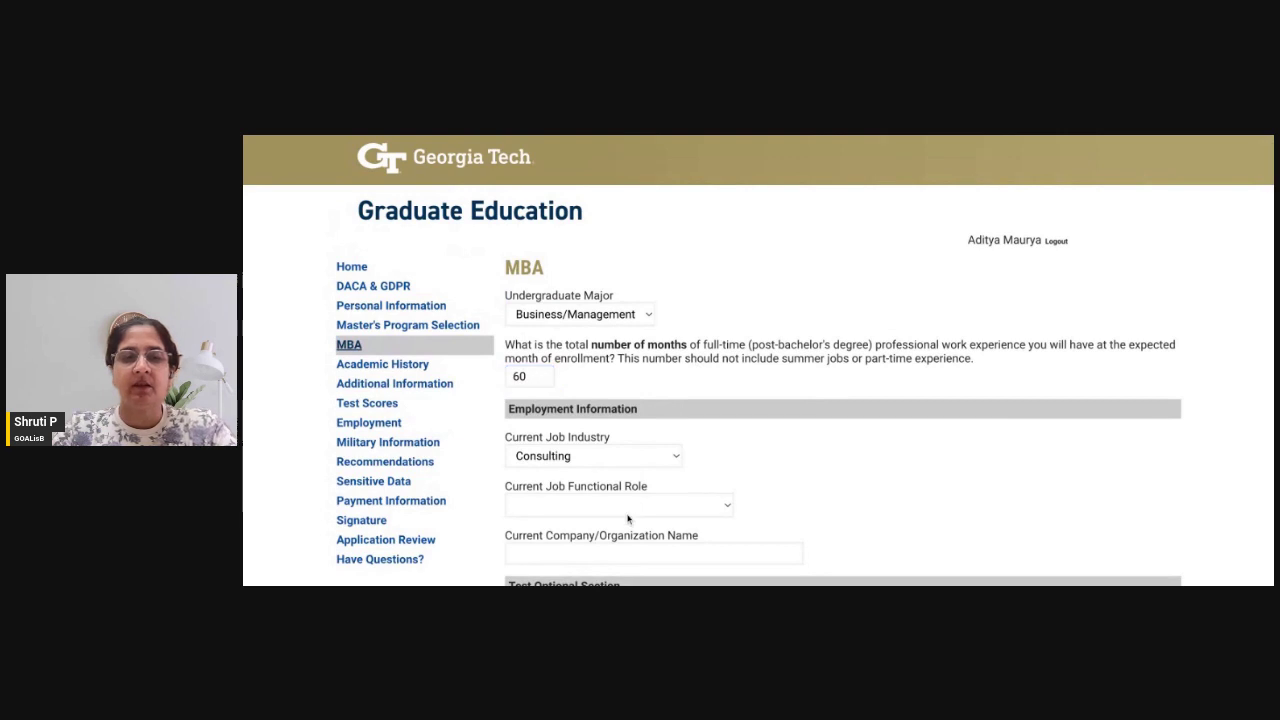
pyautogui.click(628, 512)
pyautogui.click(737, 553)
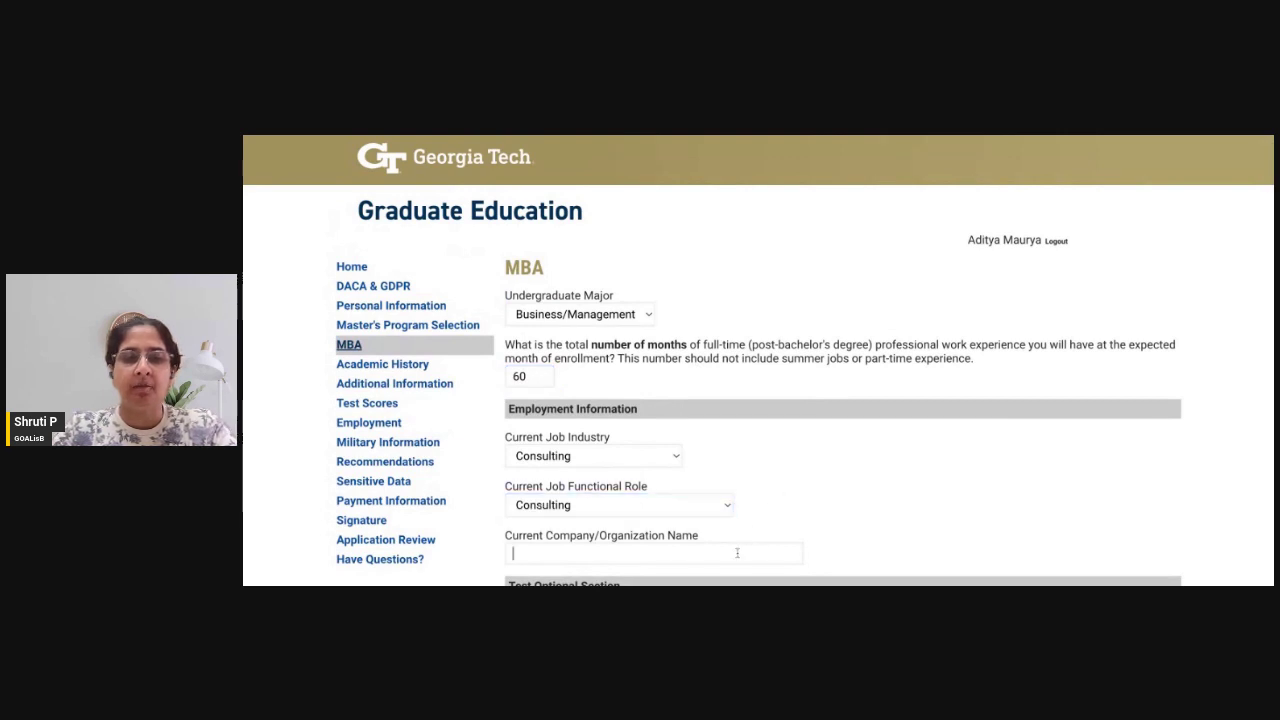
pyautogui.scroll(-5, 737, 553)
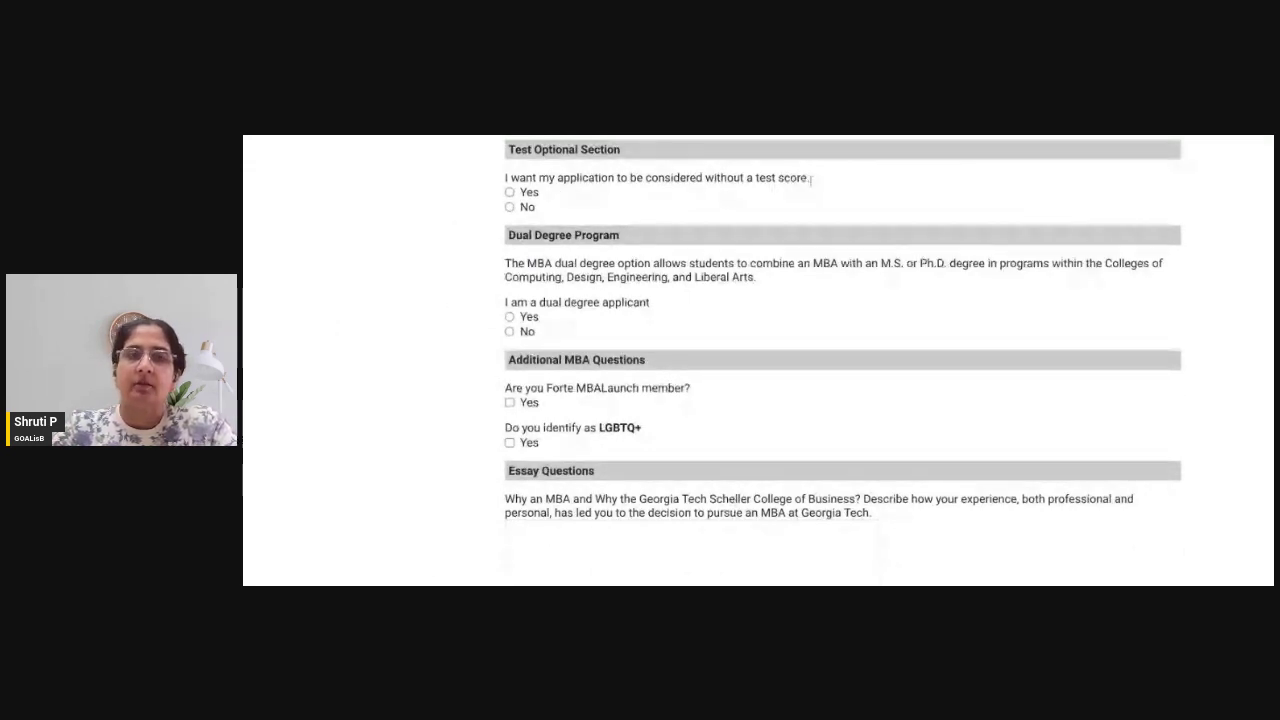
# Step: Choose Yes for test-optional consideration, leave the essay blank, and review the remaining MBA sections
pyautogui.click(510, 192)
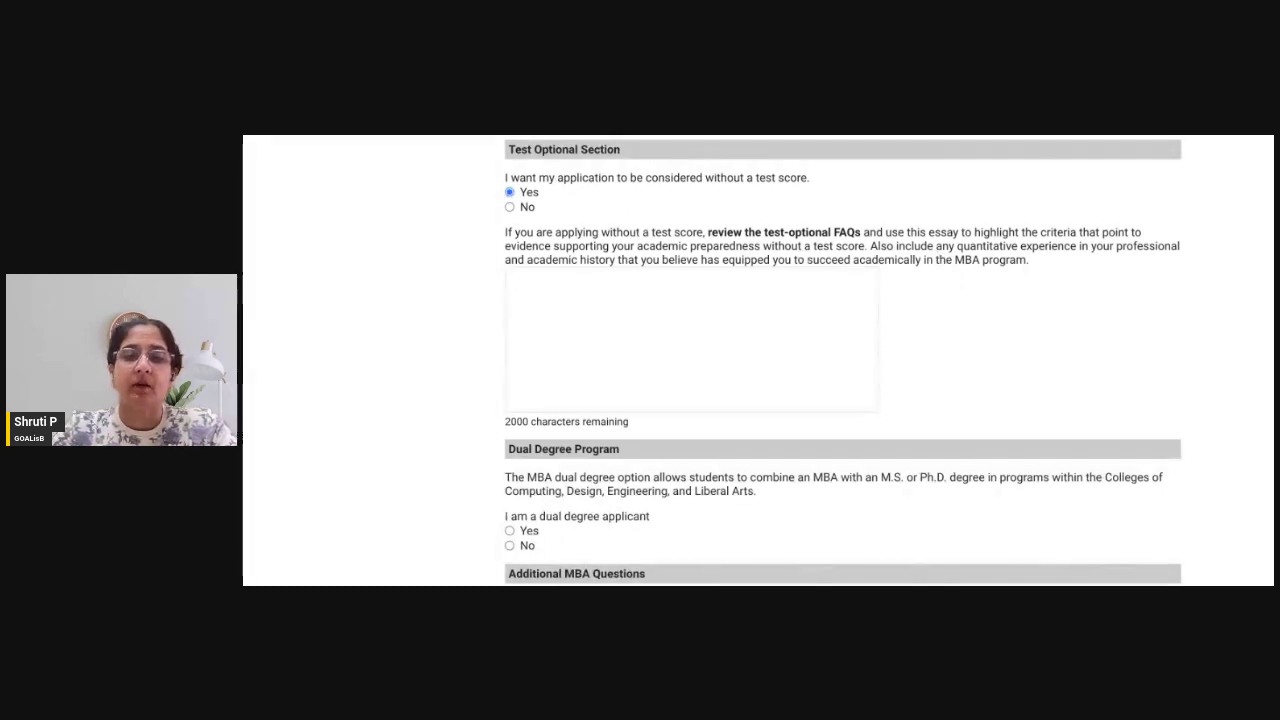
pyautogui.click(890, 477)
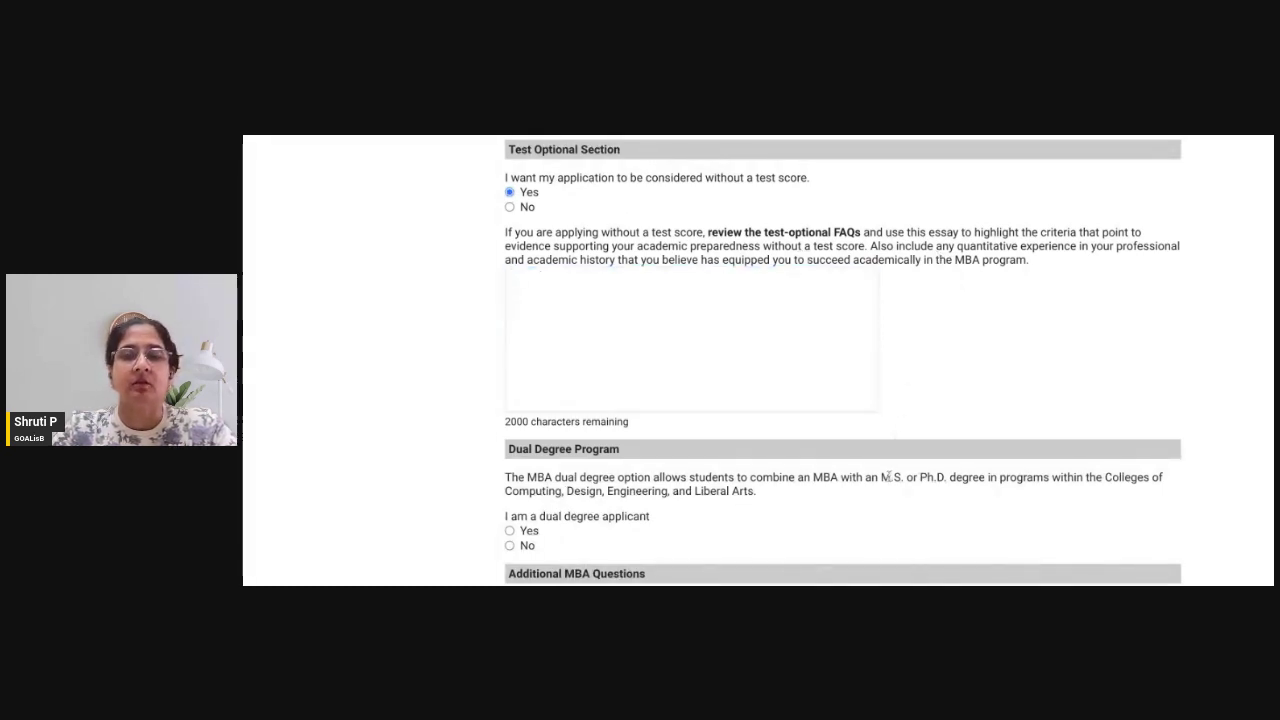
pyautogui.scroll(-1, 888, 475)
pyautogui.scroll(-1, 888, 475)
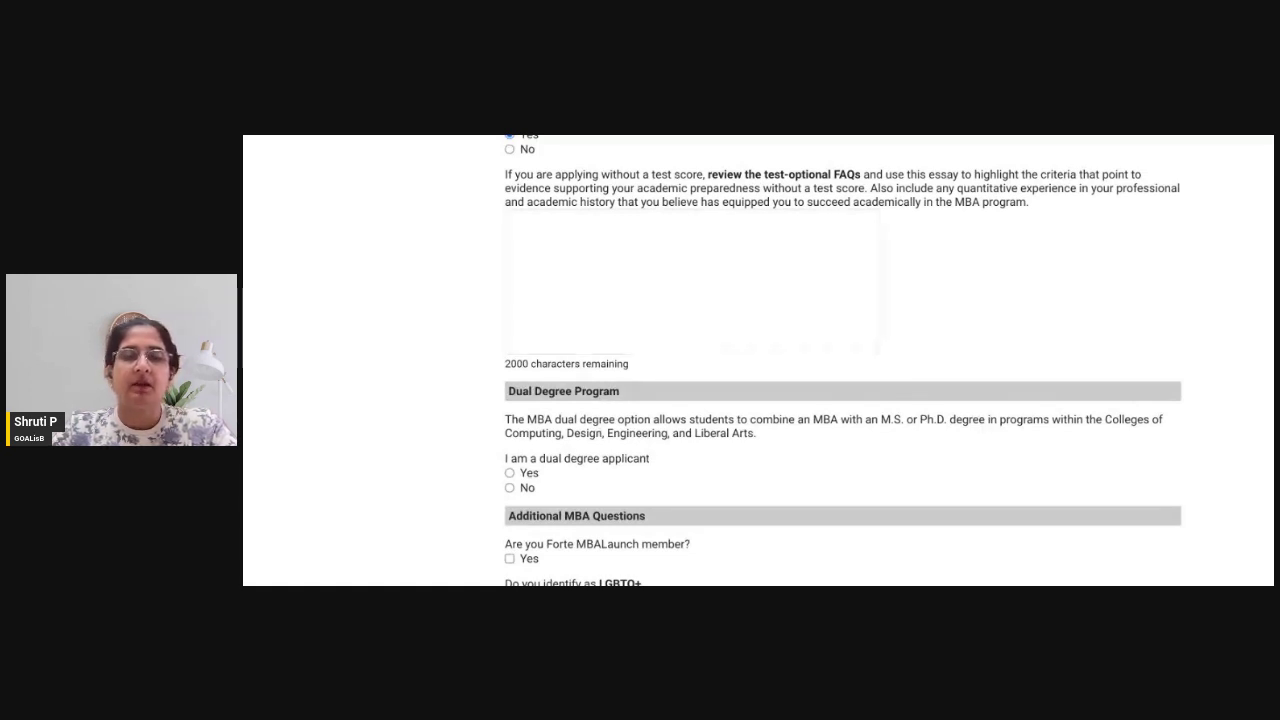
pyautogui.scroll(-1, 890, 464)
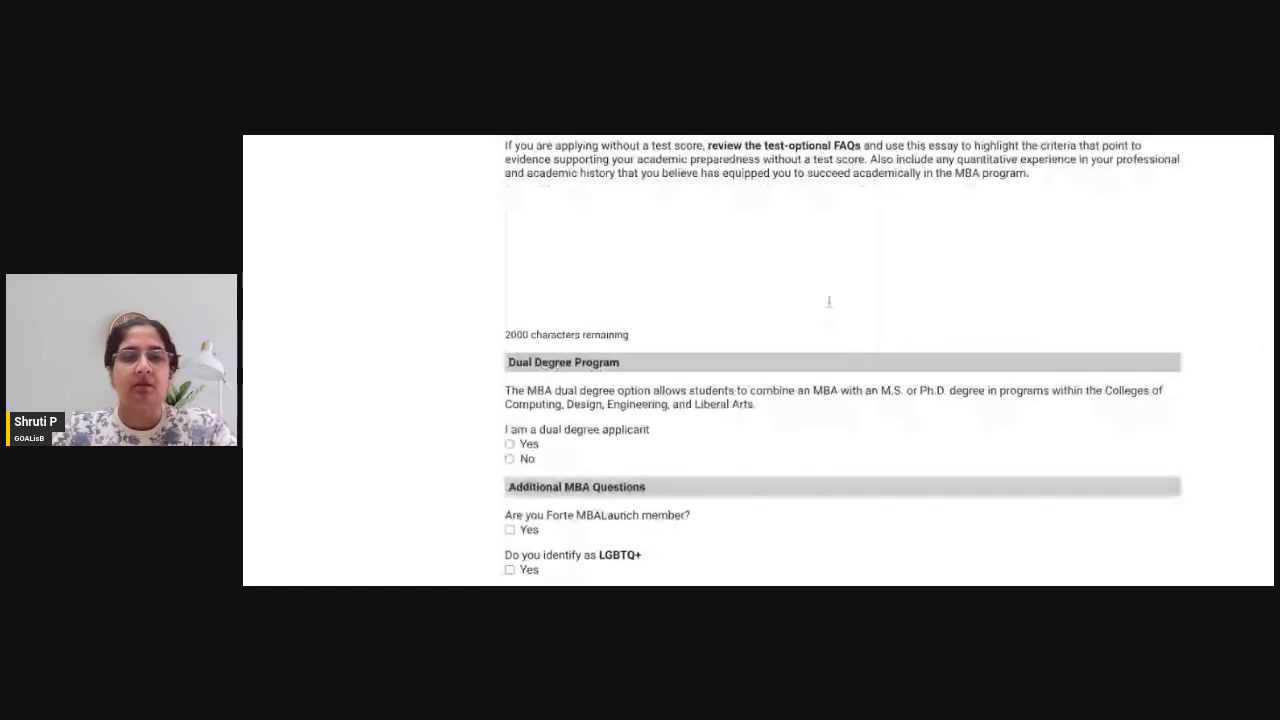
pyautogui.scroll(-1, 877, 390)
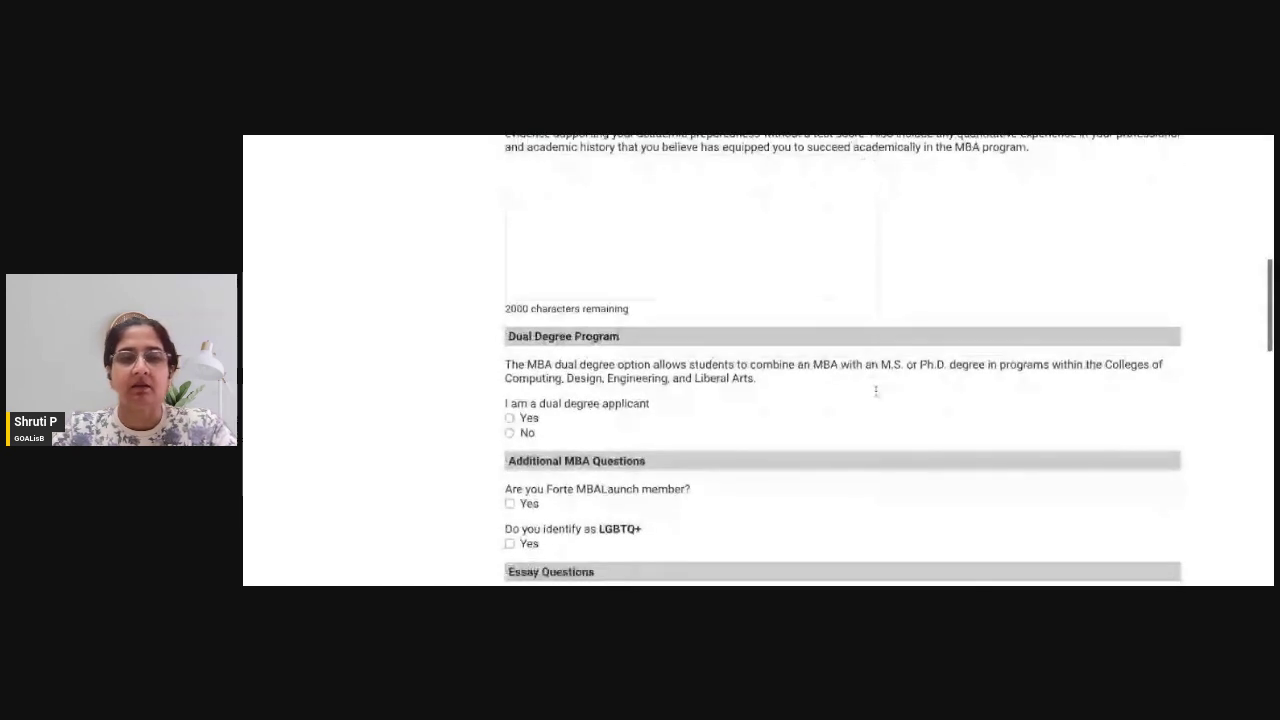
pyautogui.scroll(-1, 877, 390)
pyautogui.scroll(-1, 755, 413)
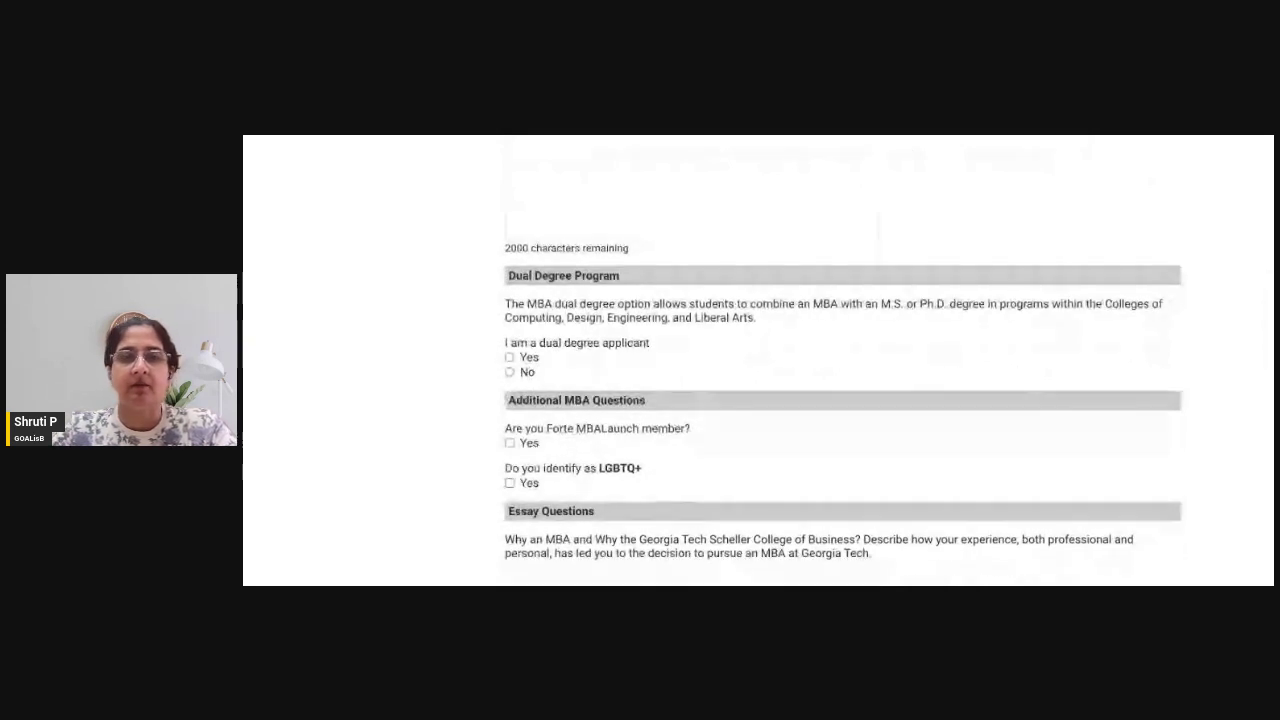
pyautogui.scroll(-1, 843, 400)
pyautogui.scroll(-1, 843, 400)
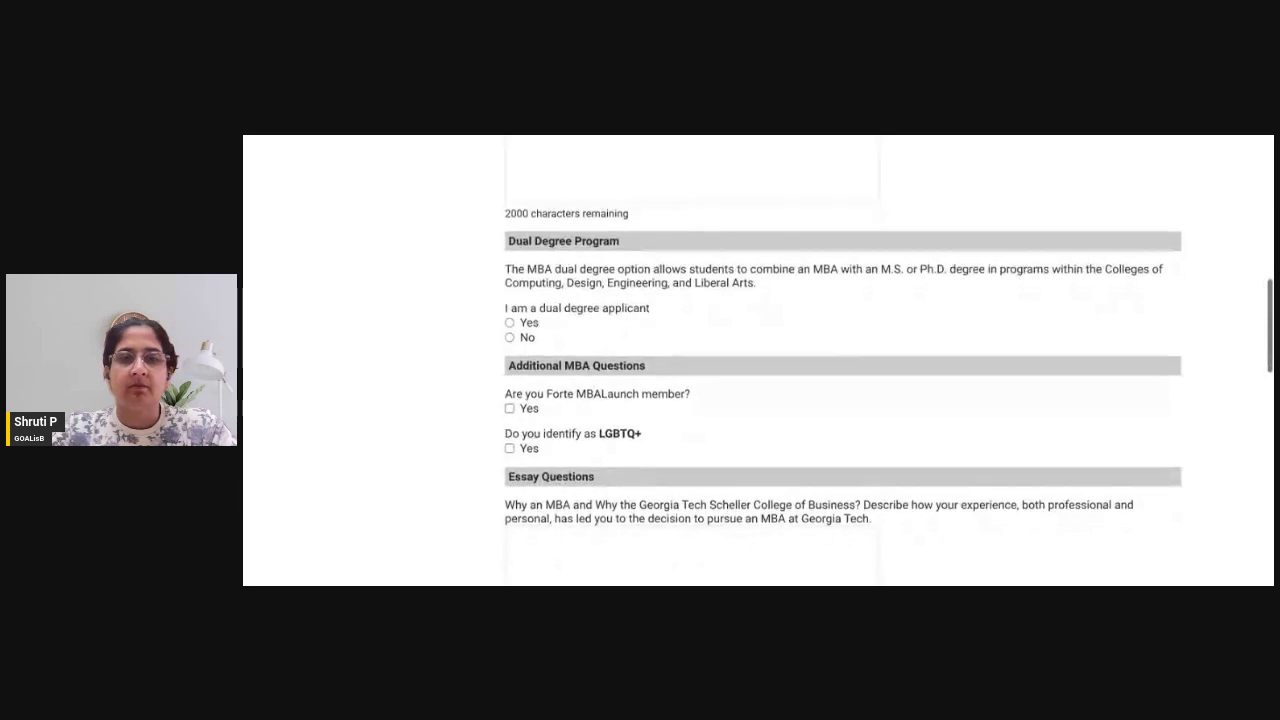
pyautogui.scroll(-5, 843, 400)
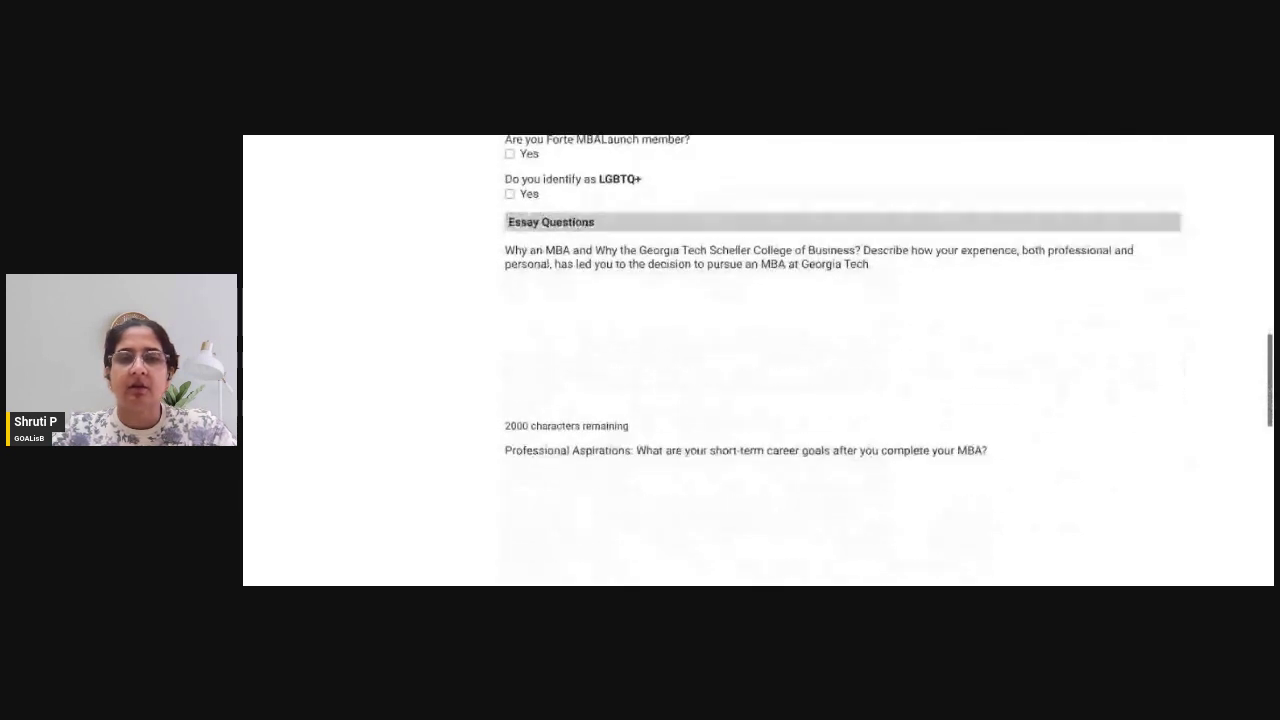
pyautogui.scroll(-1, 843, 400)
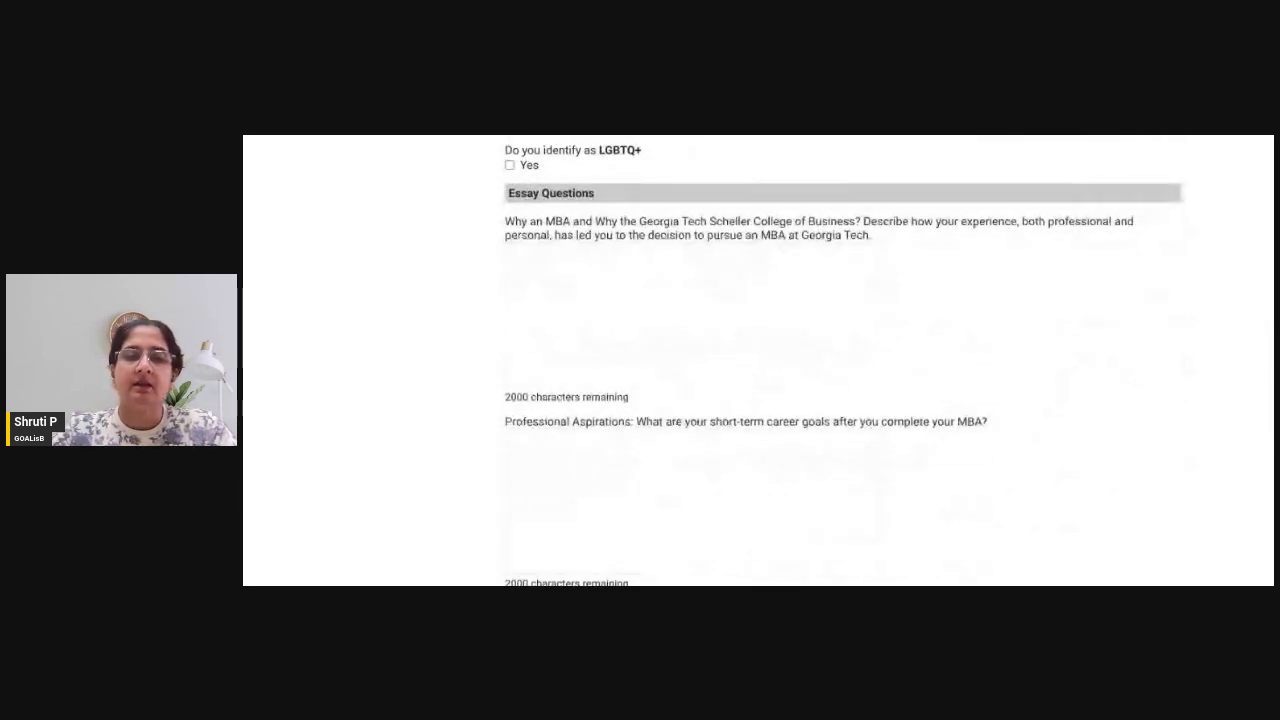
pyautogui.scroll(-3, 843, 400)
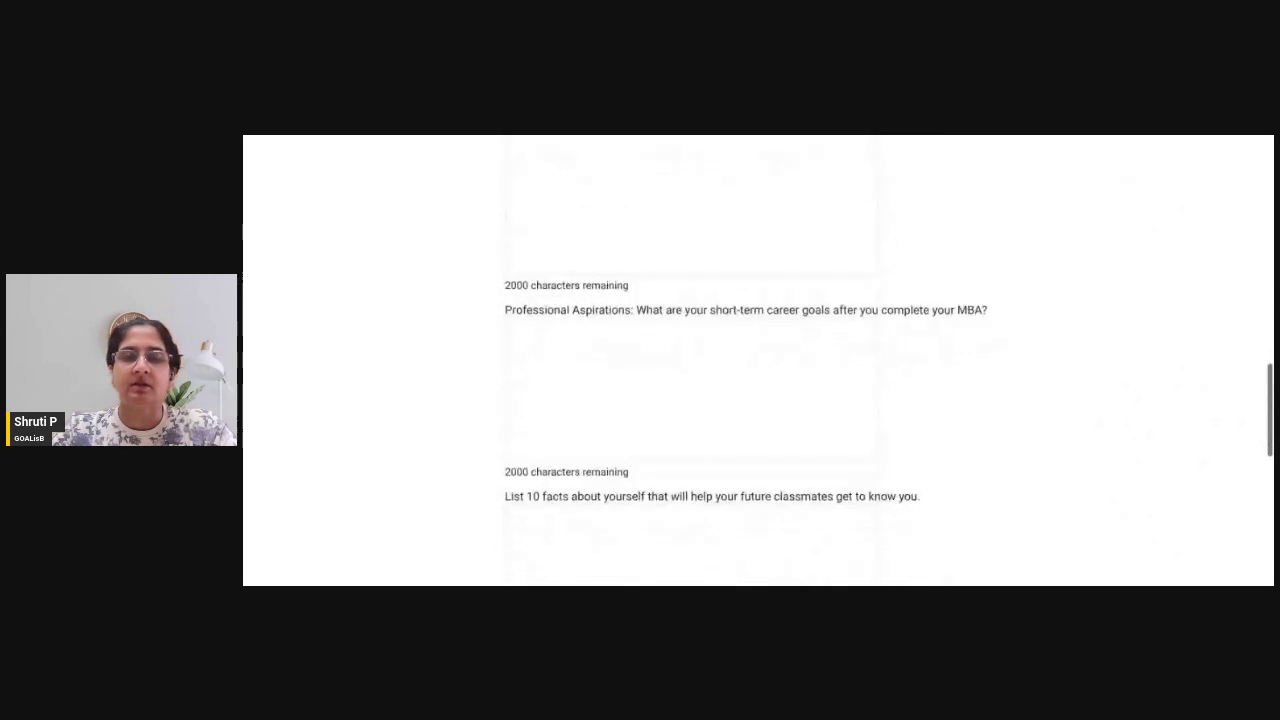
pyautogui.scroll(5, 843, 400)
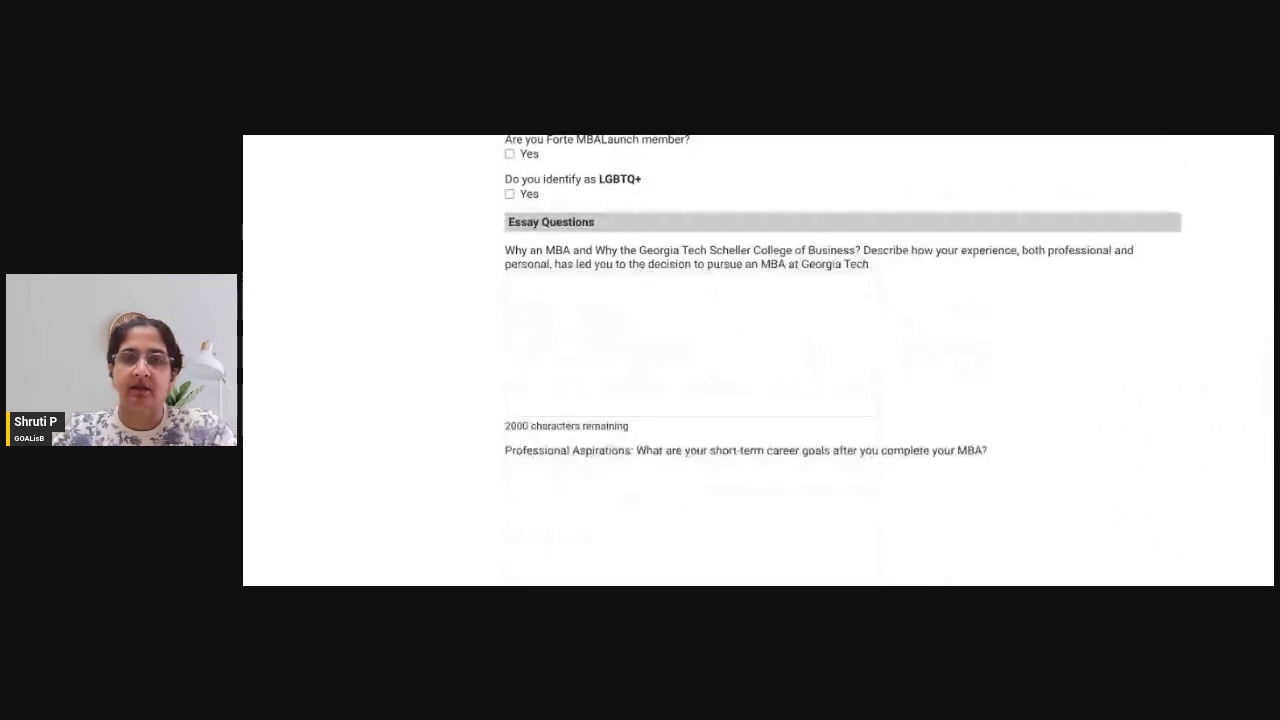
pyautogui.scroll(-2, 843, 400)
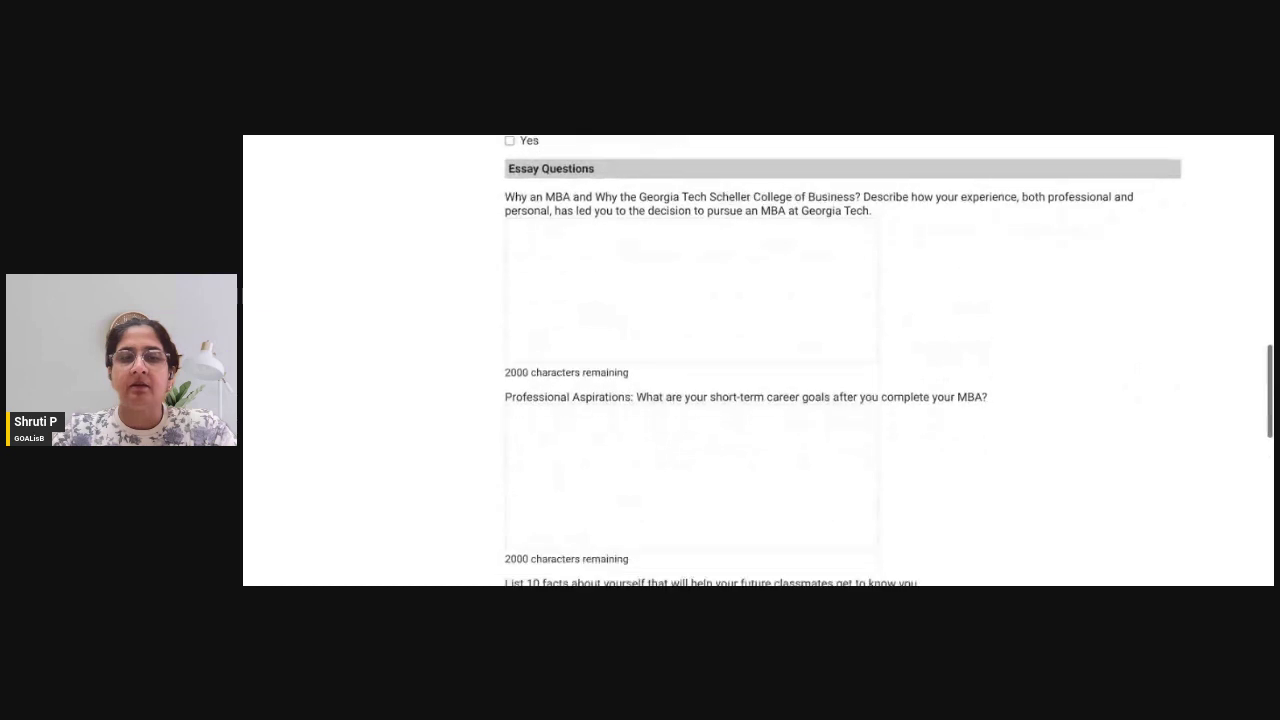
pyautogui.scroll(-3, 843, 400)
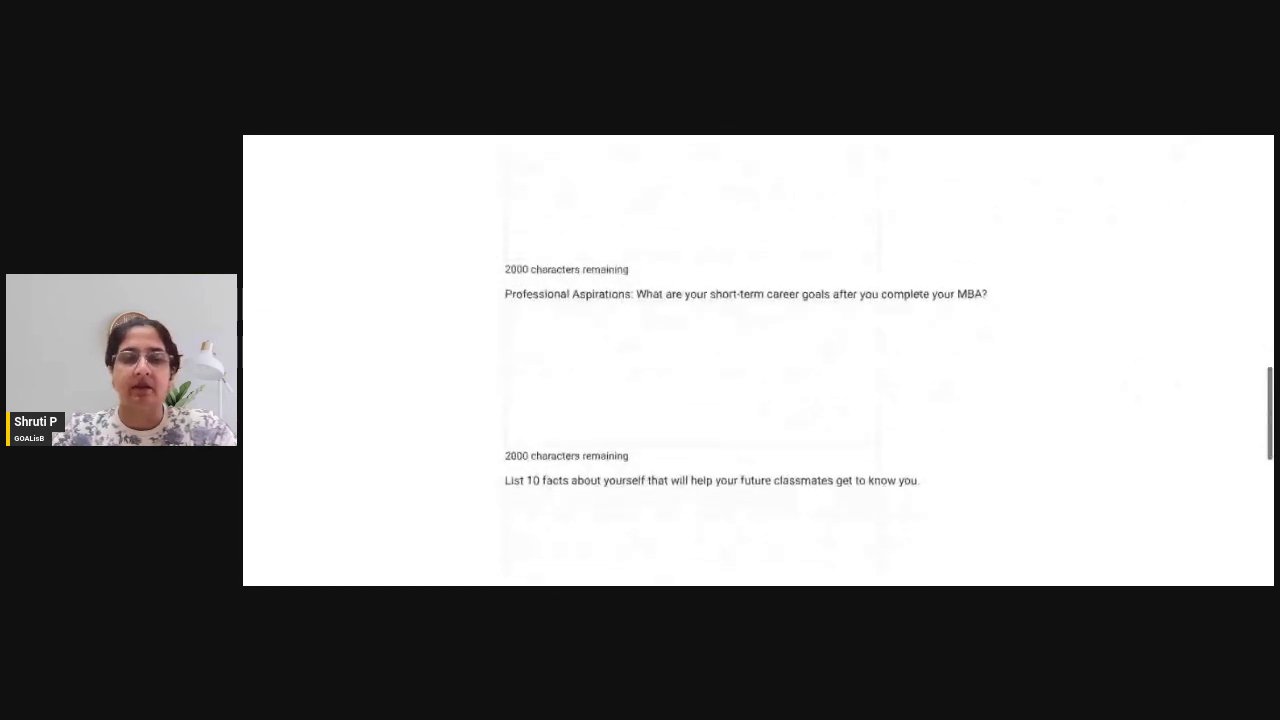
pyautogui.scroll(-3, 843, 400)
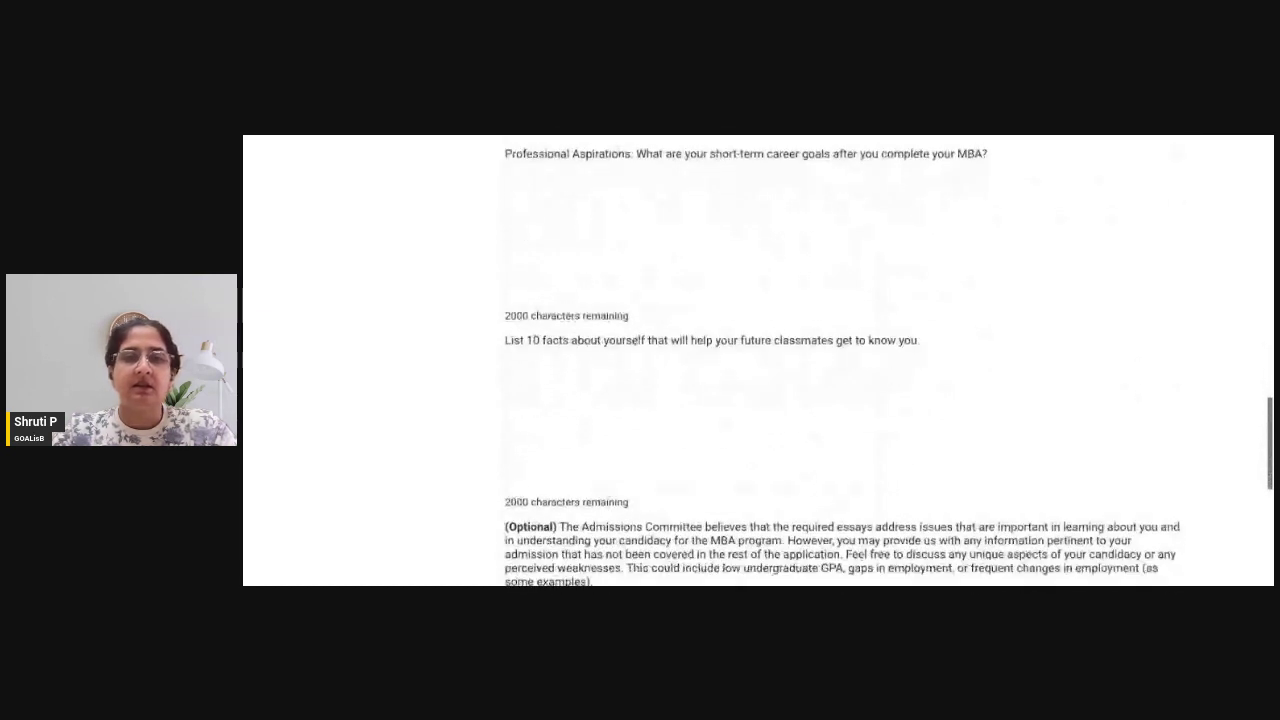
pyautogui.scroll(-3, 843, 400)
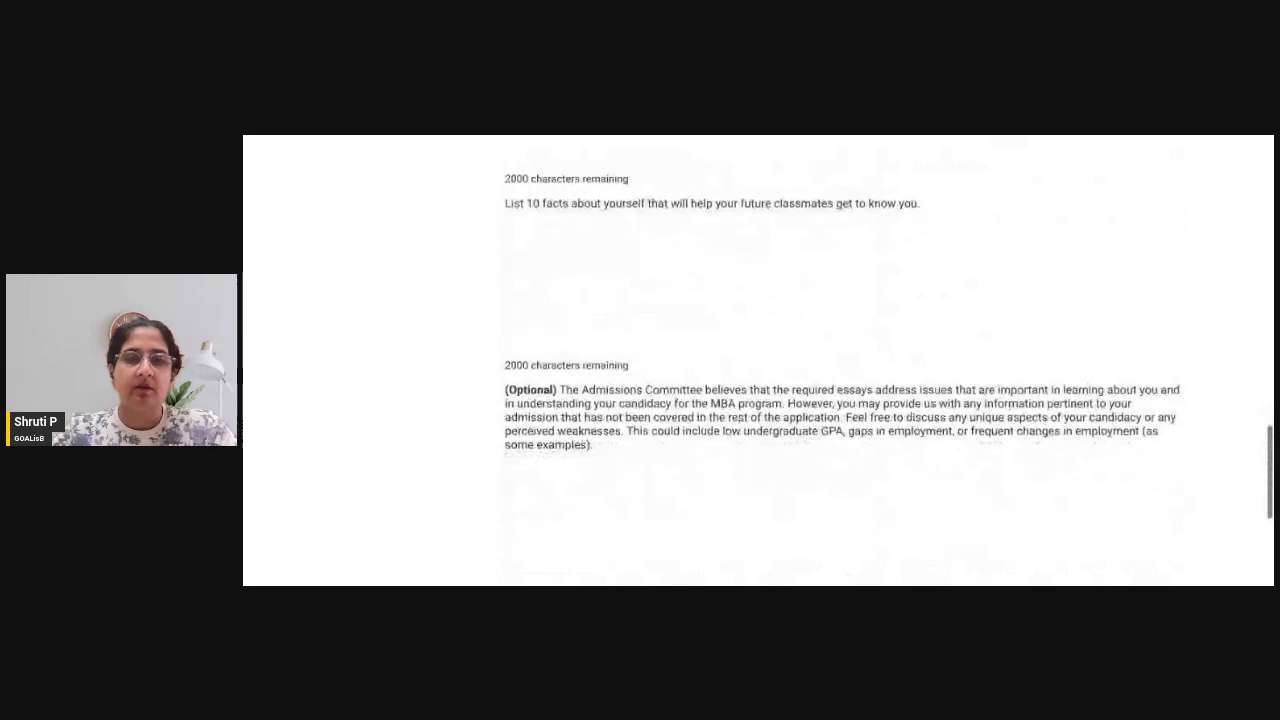
pyautogui.click(849, 278)
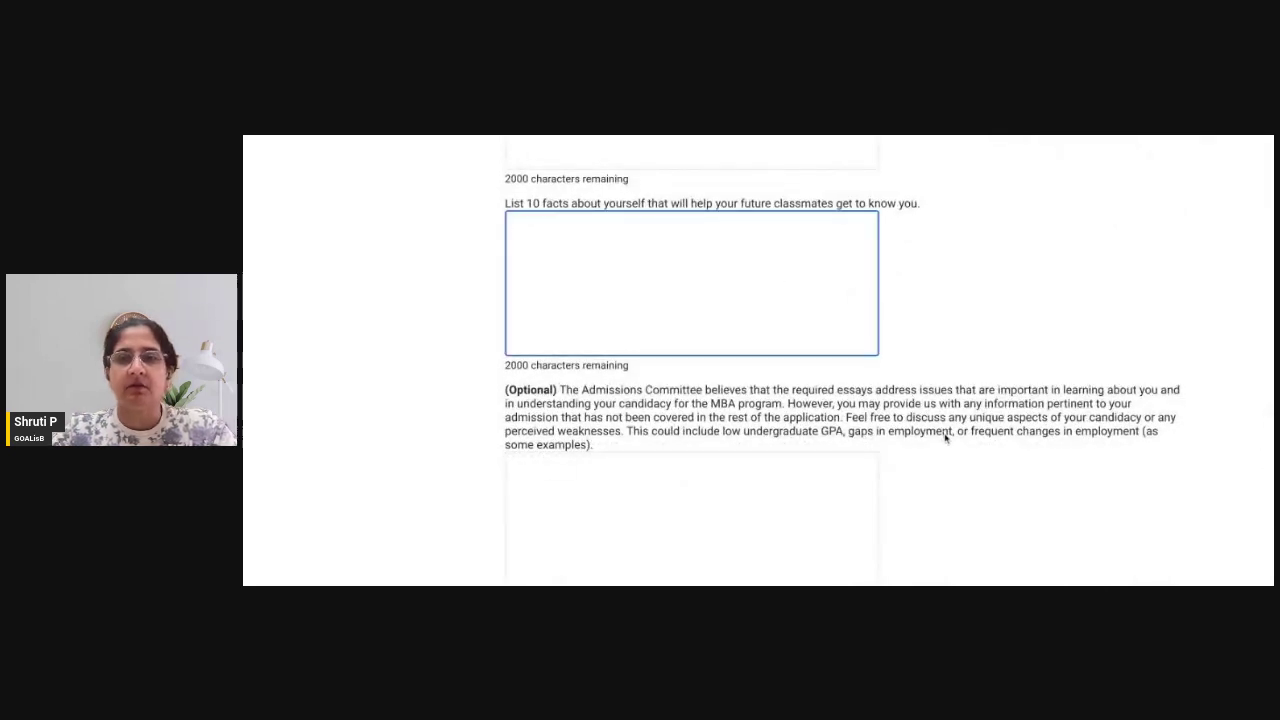
pyautogui.press('Tab')
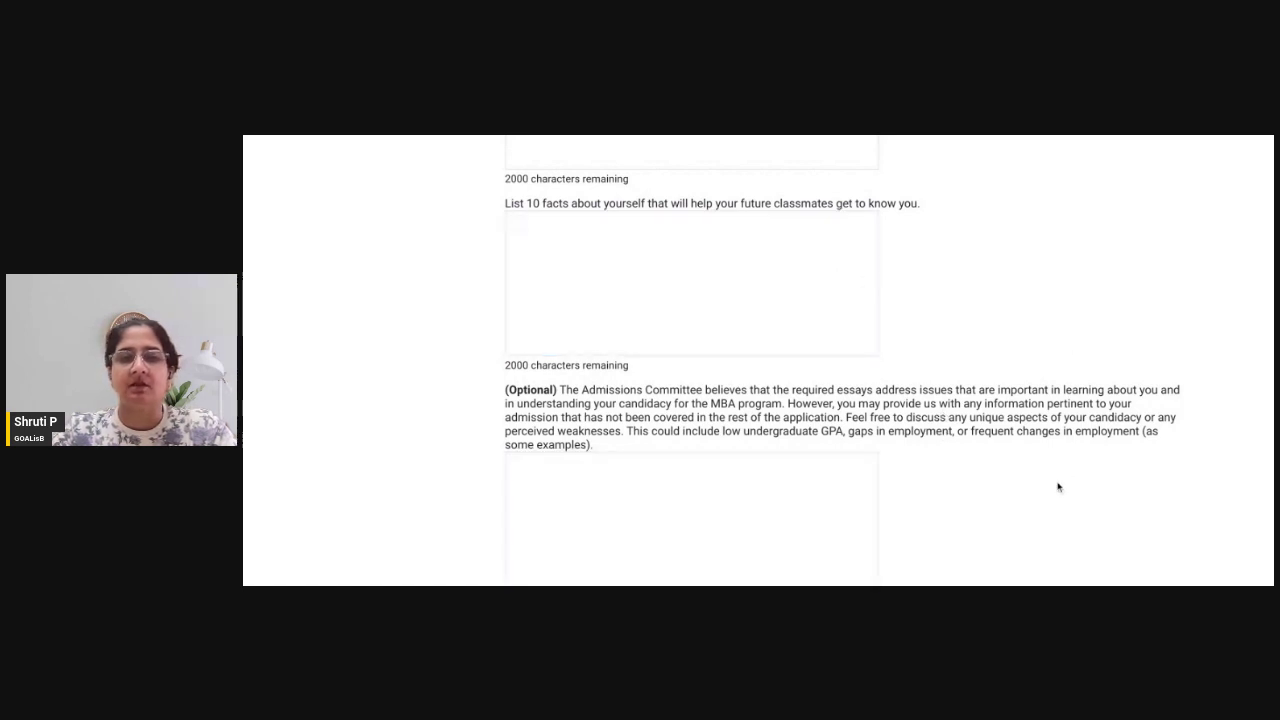
pyautogui.scroll(-1, 1058, 487)
pyautogui.scroll(-2, 1058, 487)
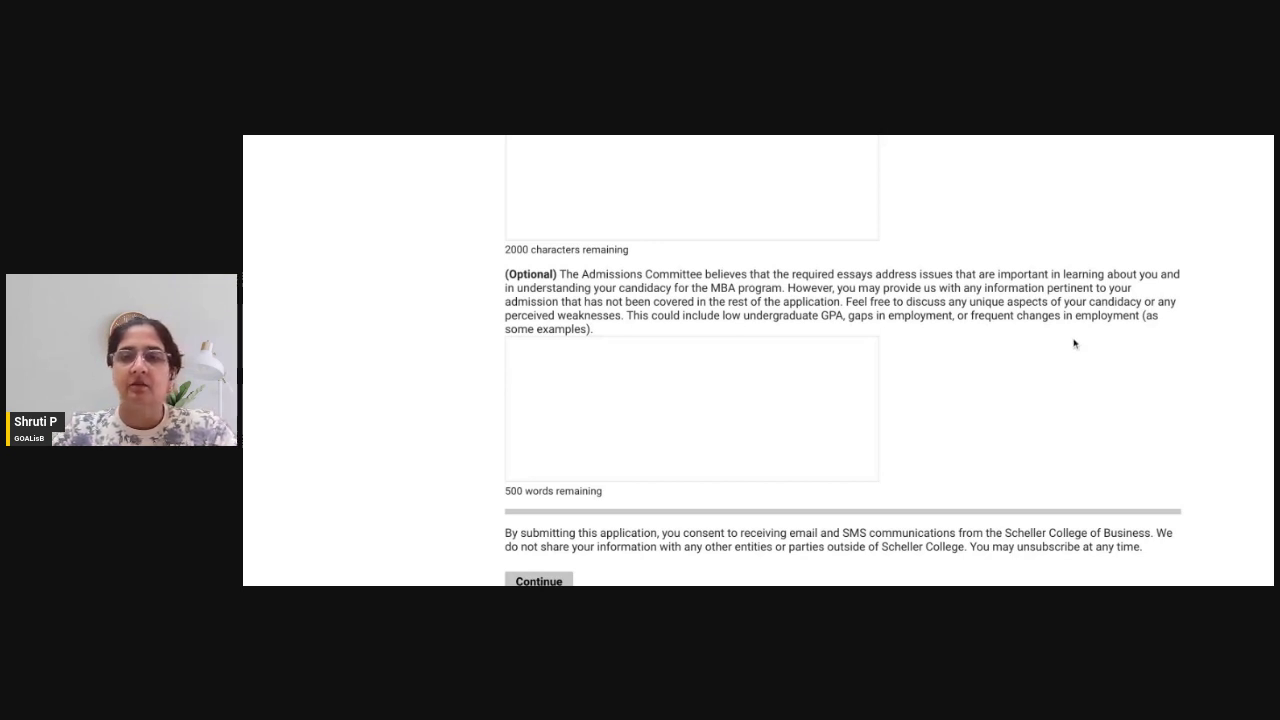
pyautogui.scroll(15, 1079, 290)
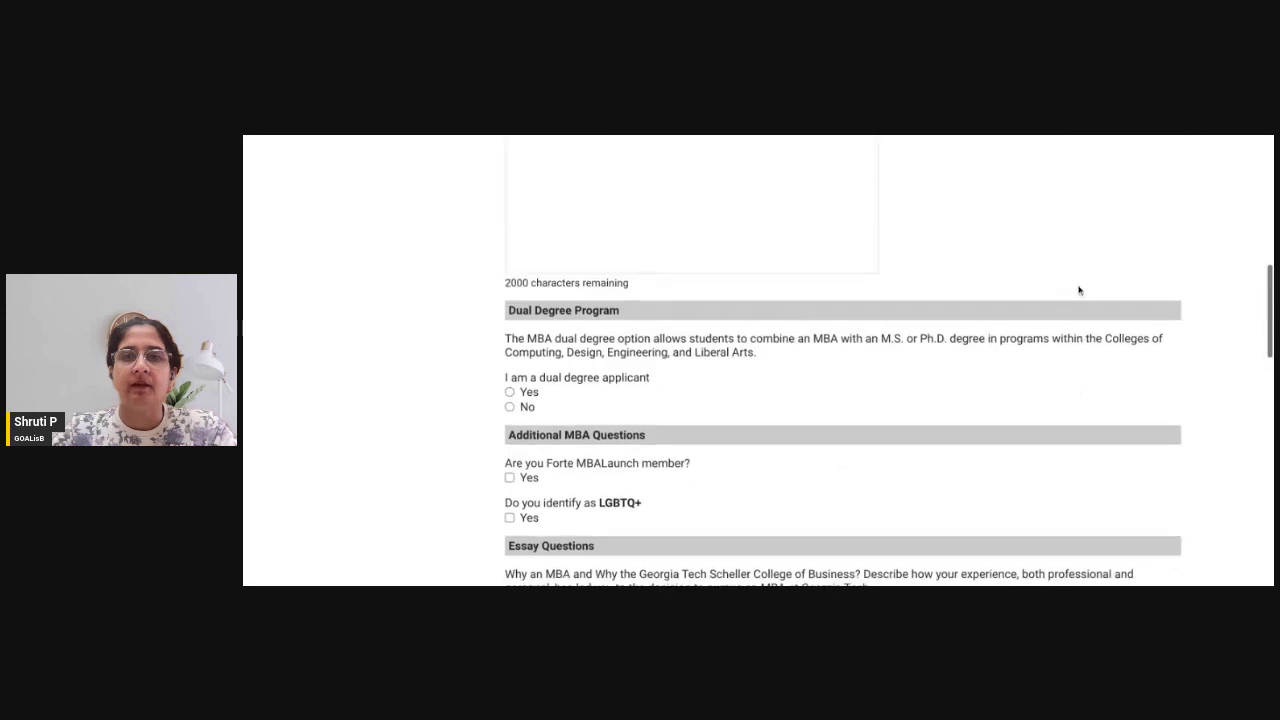
pyautogui.scroll(15, 1079, 290)
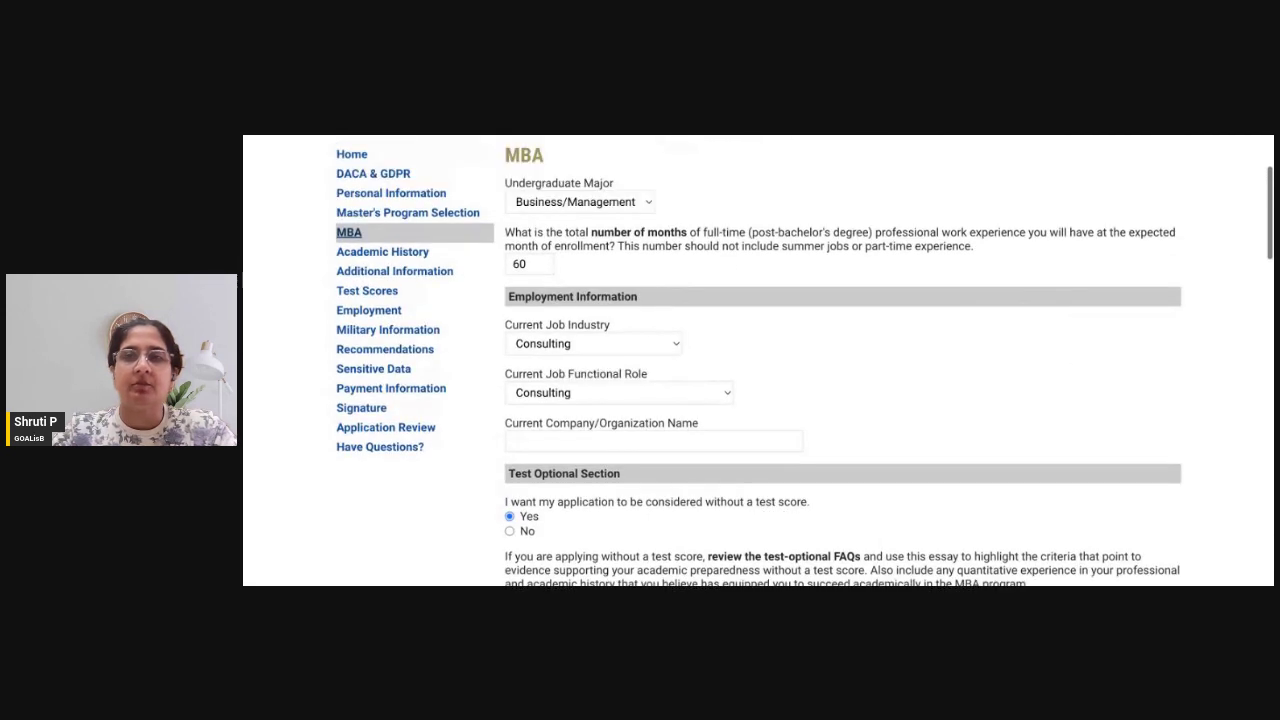